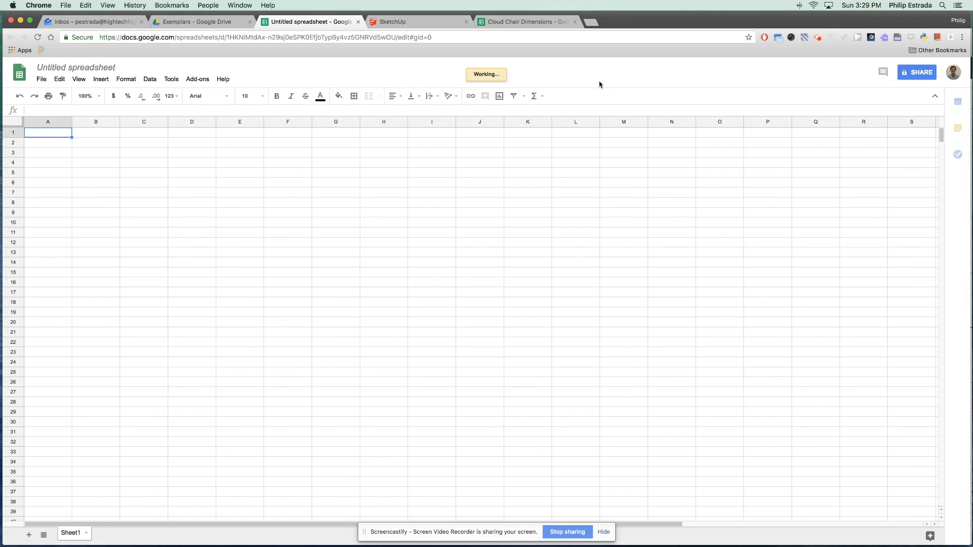
Step: Switch to SketchUp and examine the dimensioned block from different angles
click(400, 22)
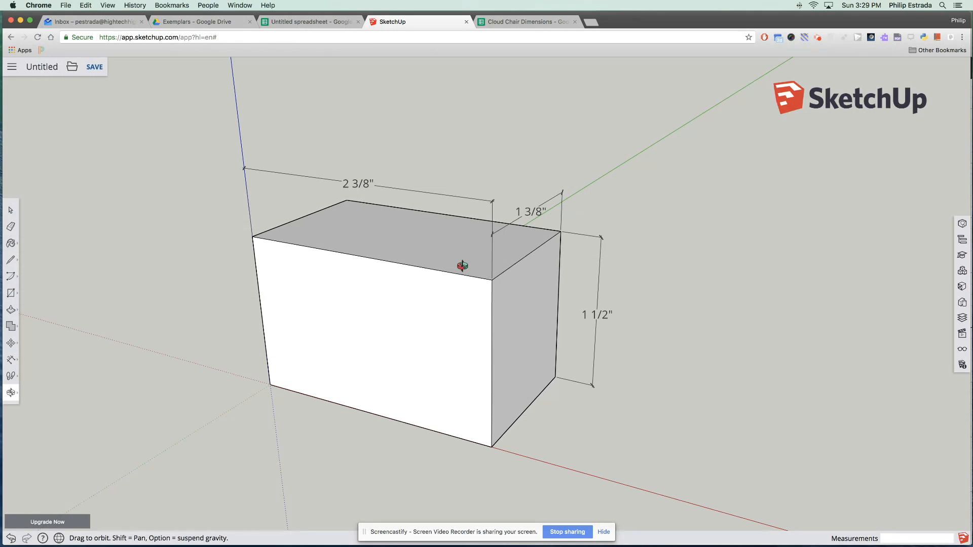
drag(477, 290, 404, 270)
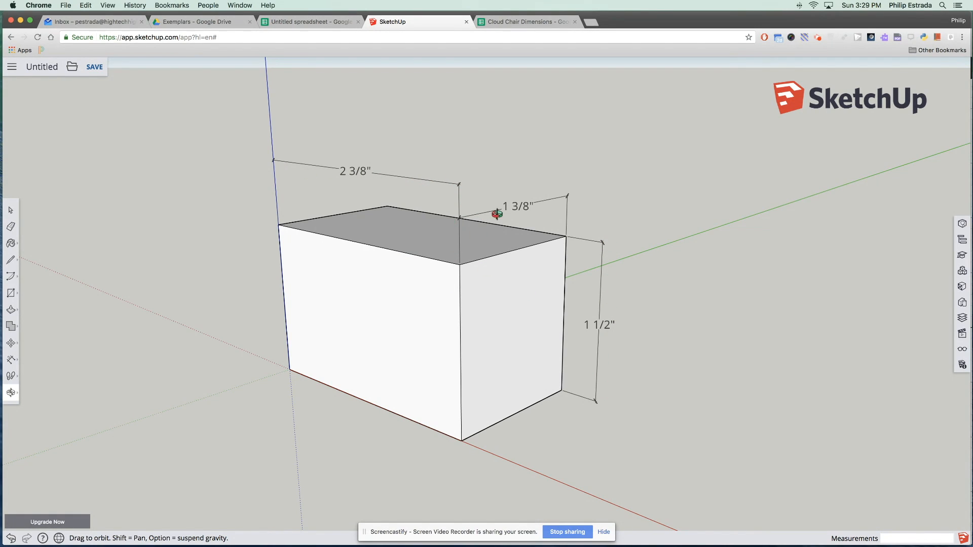
drag(445, 269, 476, 282)
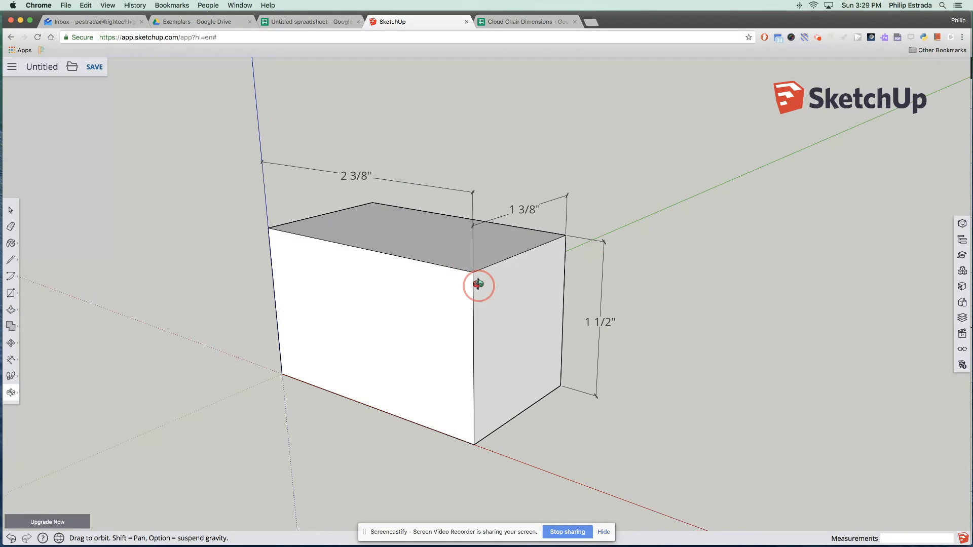
Step: Switch back to Google Sheets and rename the untitled spreadsheet "Block Chair Dimensions"
click(304, 23)
drag(36, 68, 1, 65)
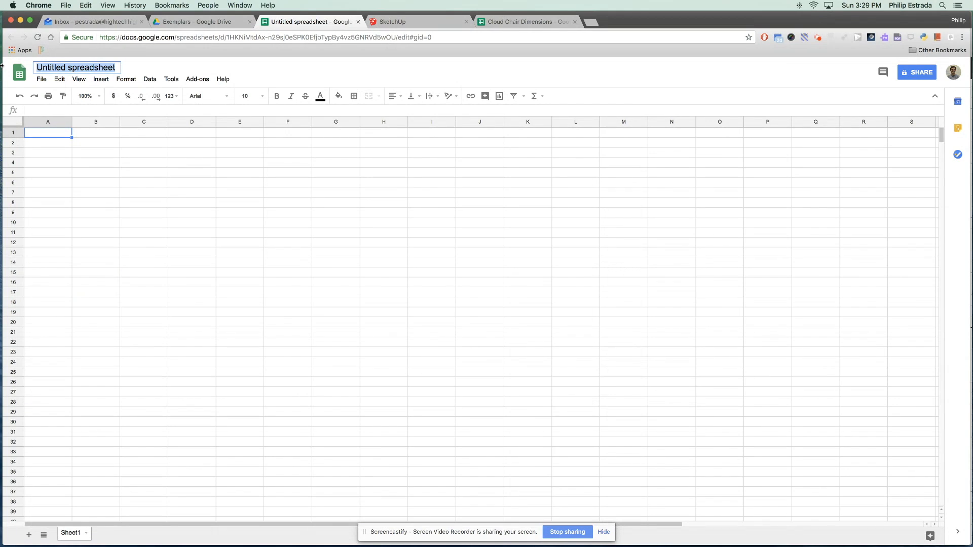
text(Block Chair Dimensions)
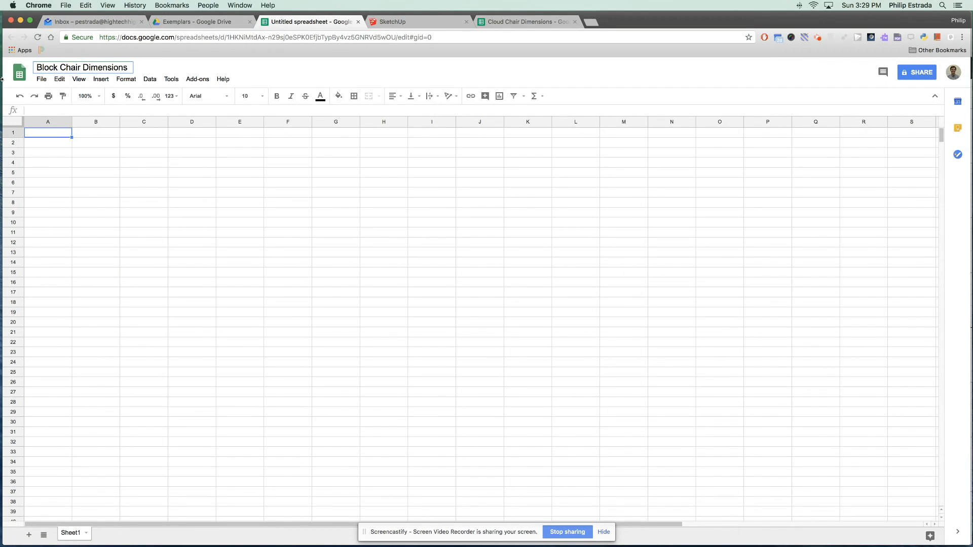
Step: Enter the heading "Main Body" in cell A1
click(49, 138)
text(Main Bos=dy)
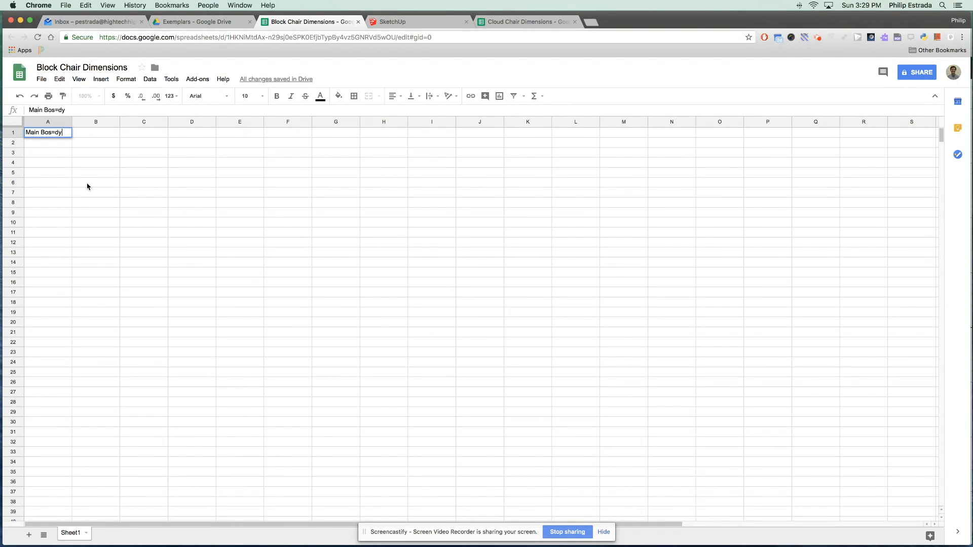
text(dy)
Step: Enlarge the browser's page zoom to 200% for the spreadsheet
click(962, 37)
click(939, 105)
click(939, 106)
click(938, 105)
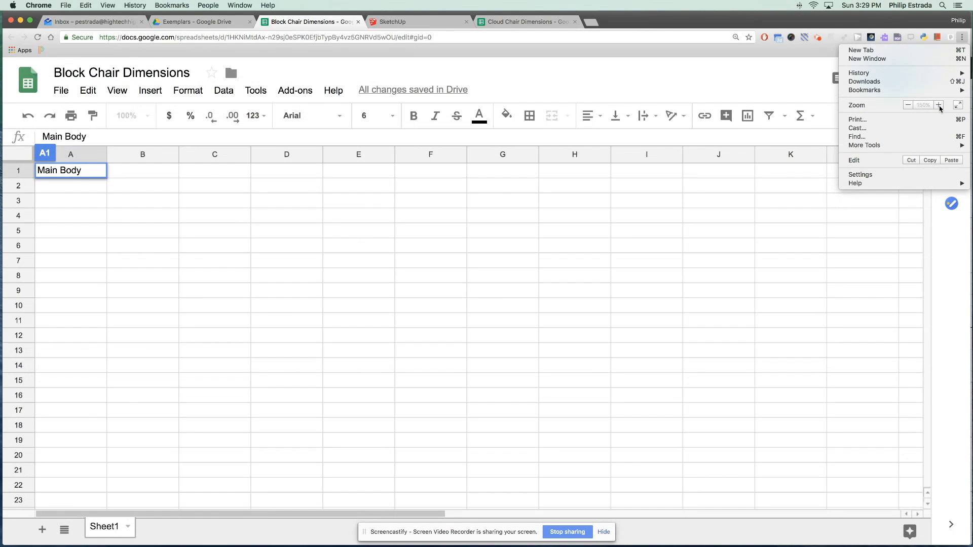
click(938, 105)
click(938, 106)
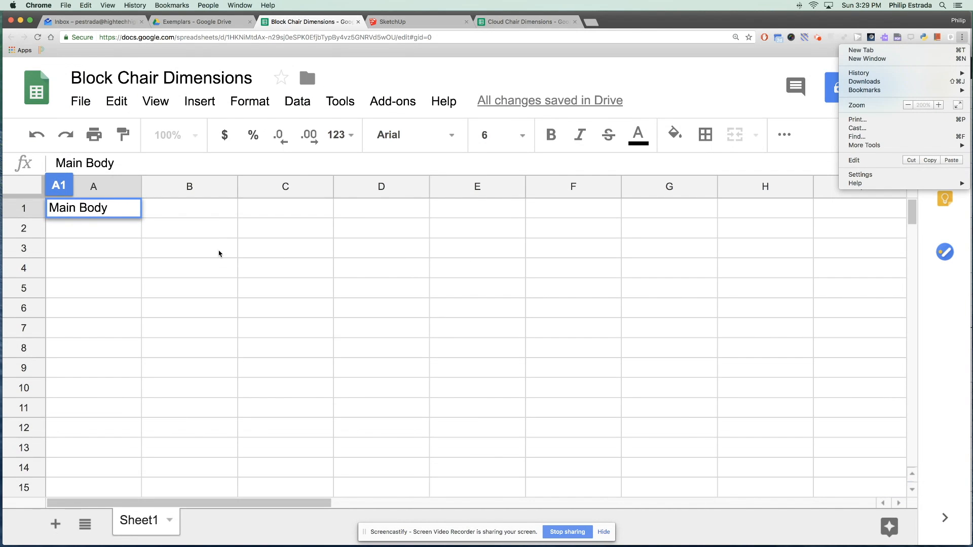
Step: Enter the row labels Height, Depth and Length in cells A2 to A4
click(418, 22)
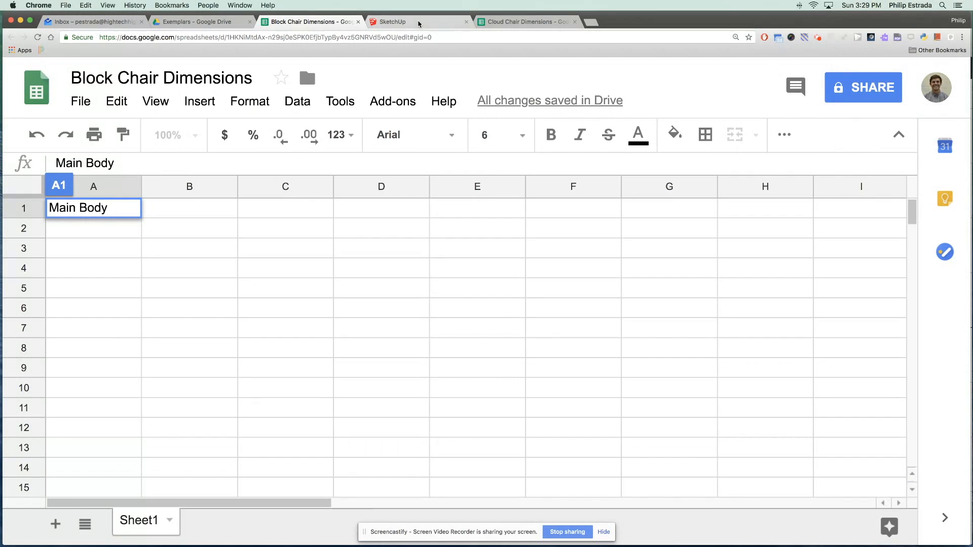
click(401, 24)
click(306, 22)
click(124, 226)
text(Height)
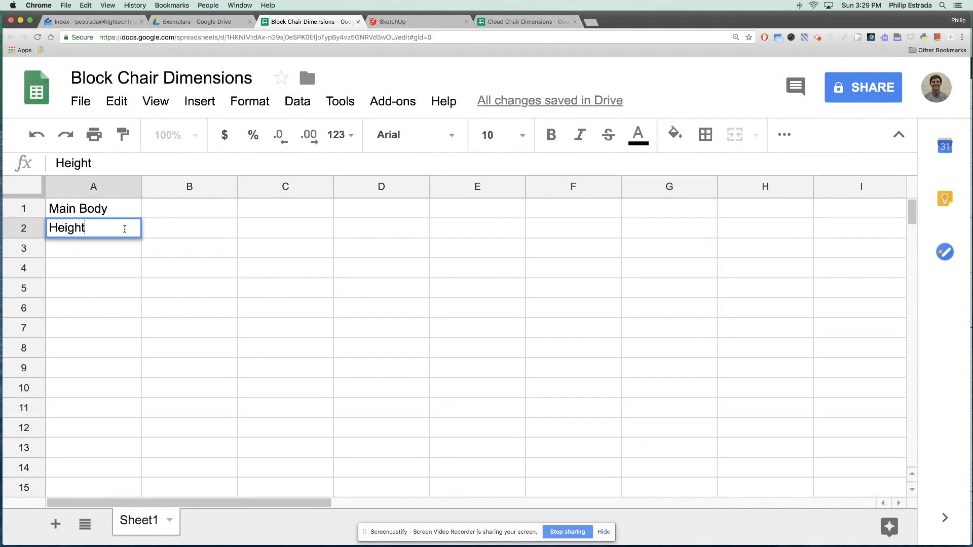
key(Return)
text(Depth)
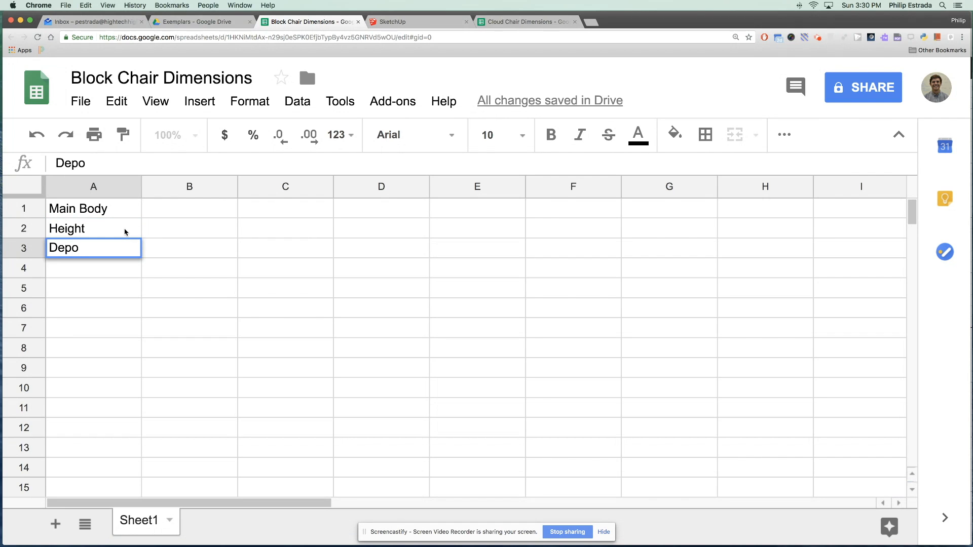
key(Return)
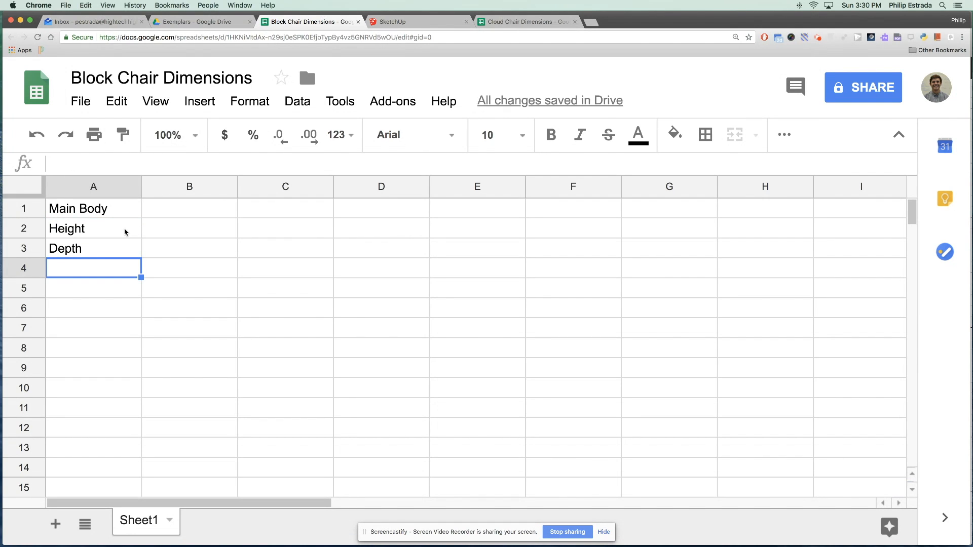
text(Length)
Step: Make the labels in A1:A4 bold and enter 1:1 as the scale heading in B1
drag(120, 214, 122, 269)
click(551, 135)
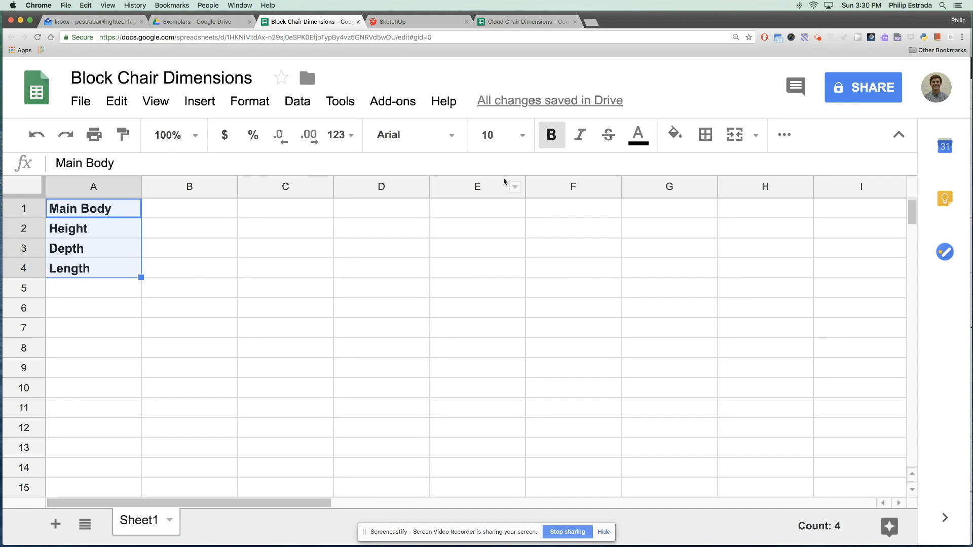
click(172, 214)
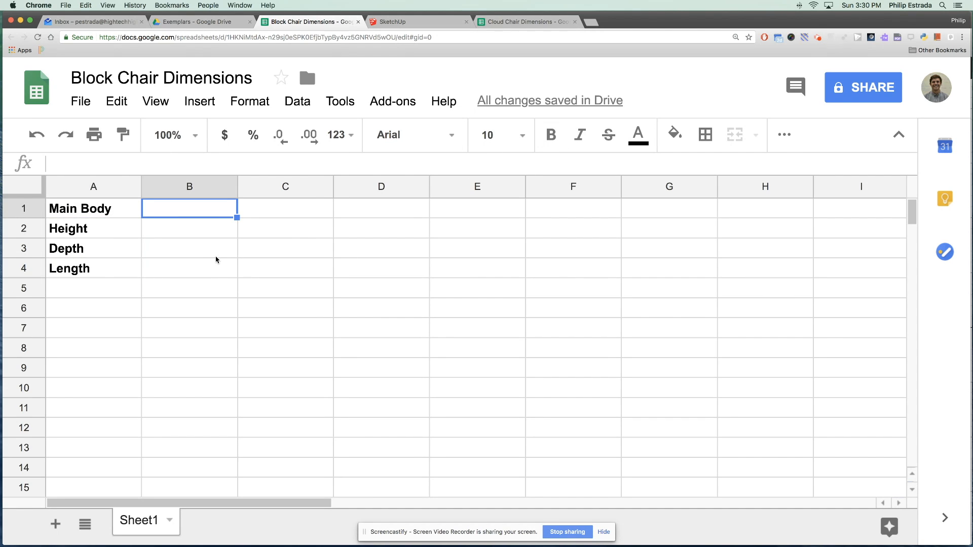
text(1:1)
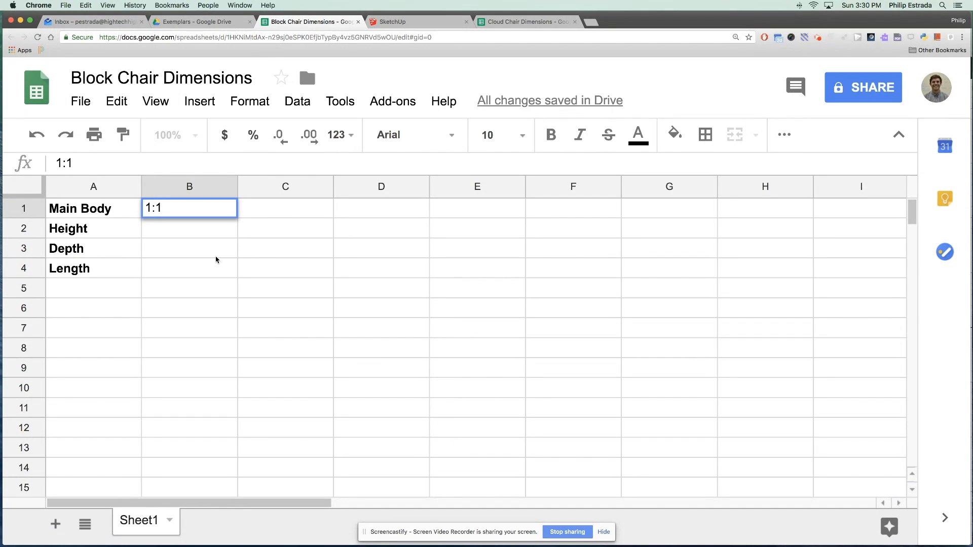
key(Return)
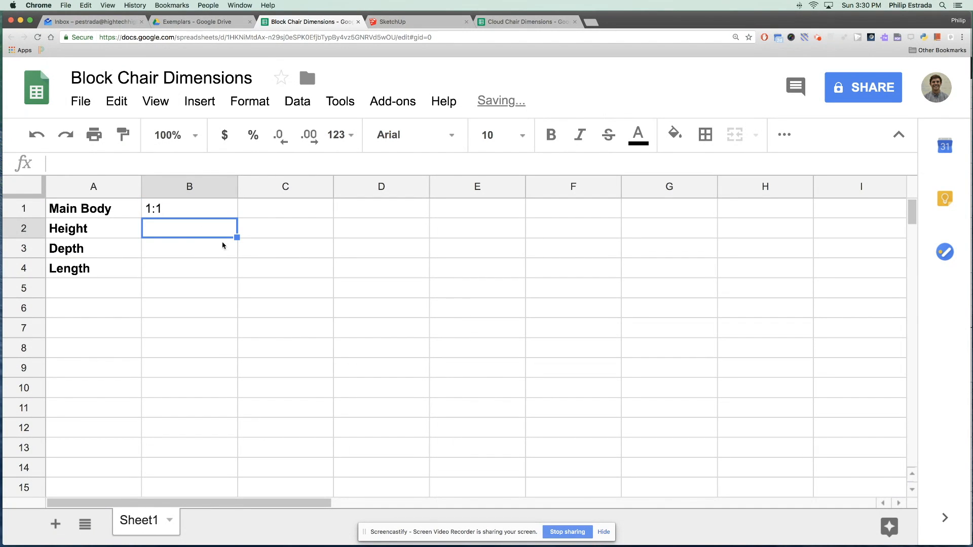
Step: Check the block's height in SketchUp and enter it as 1 1/2 in cell B2 of the spreadsheet
click(410, 26)
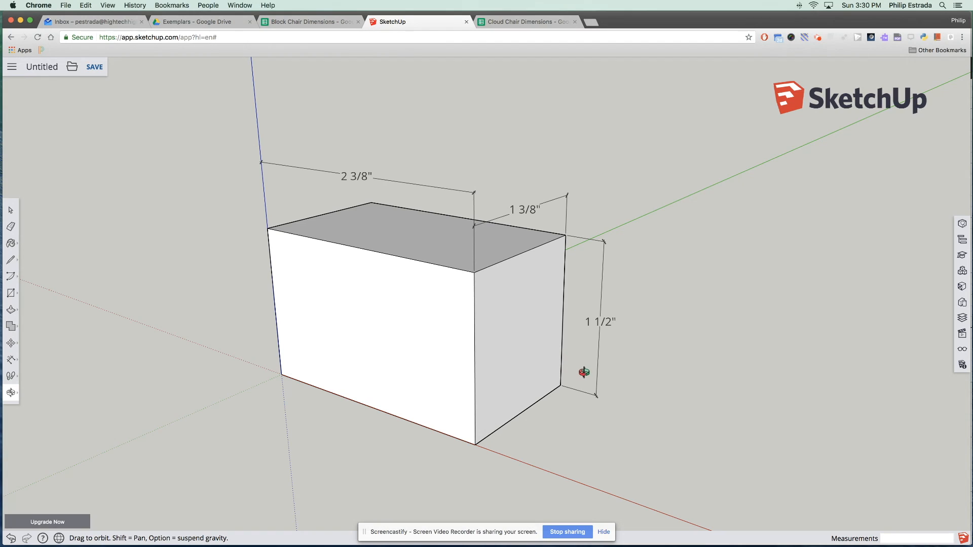
key(h)
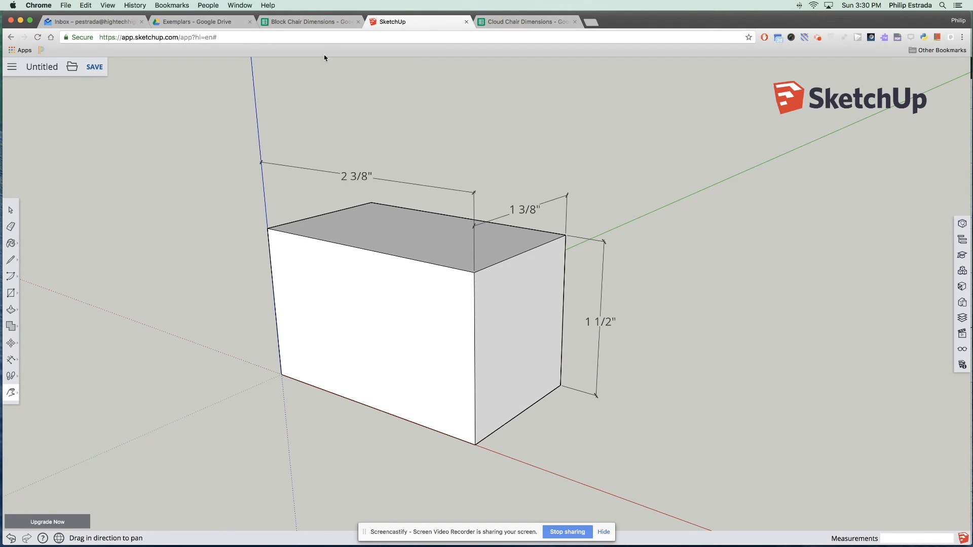
click(312, 22)
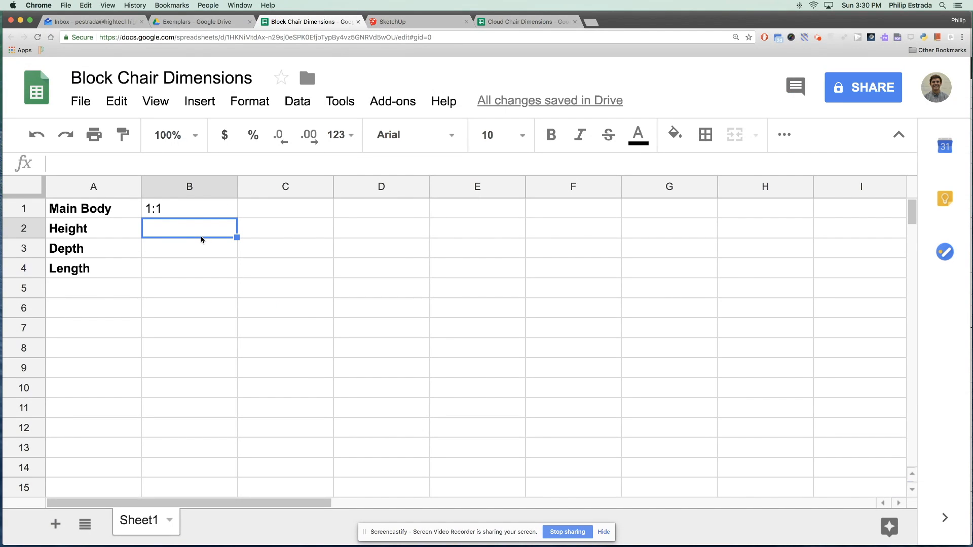
text(1 1/2)
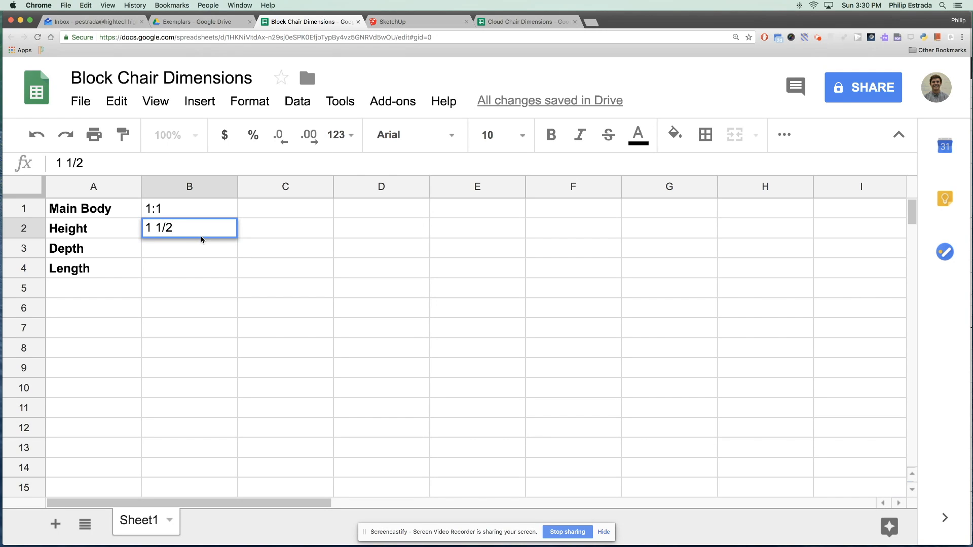
key(Return)
Step: Replace the height in cell B2 with the decimal value 1.5
click(195, 228)
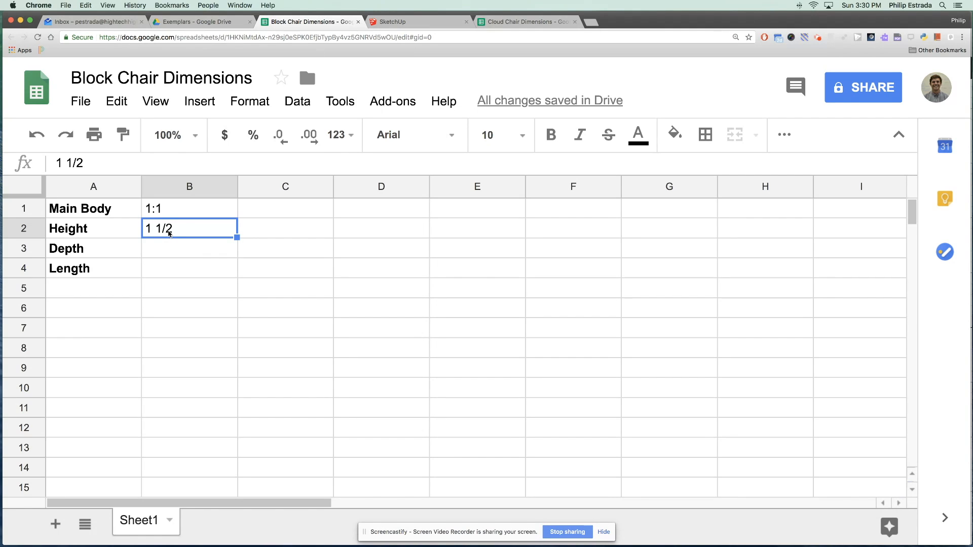
text(1.5)
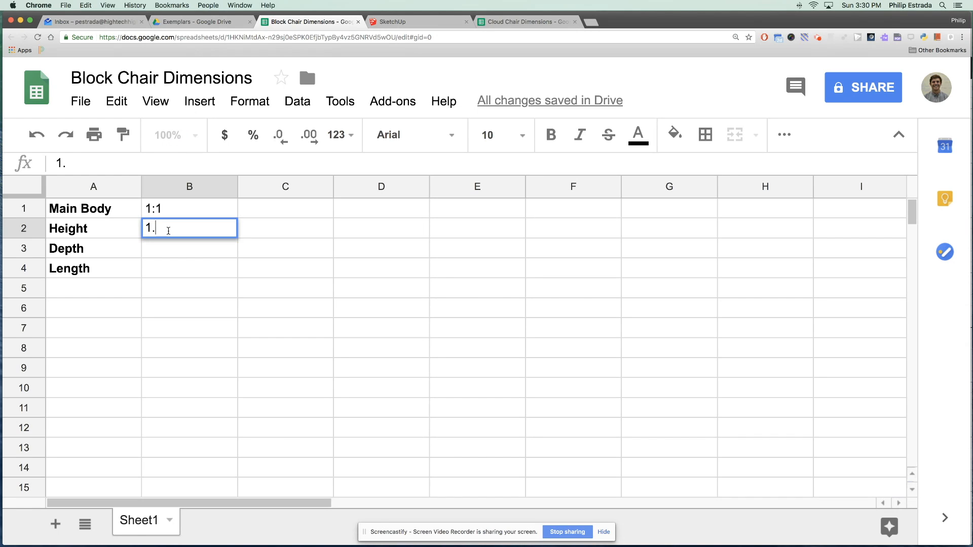
key(Return)
click(182, 233)
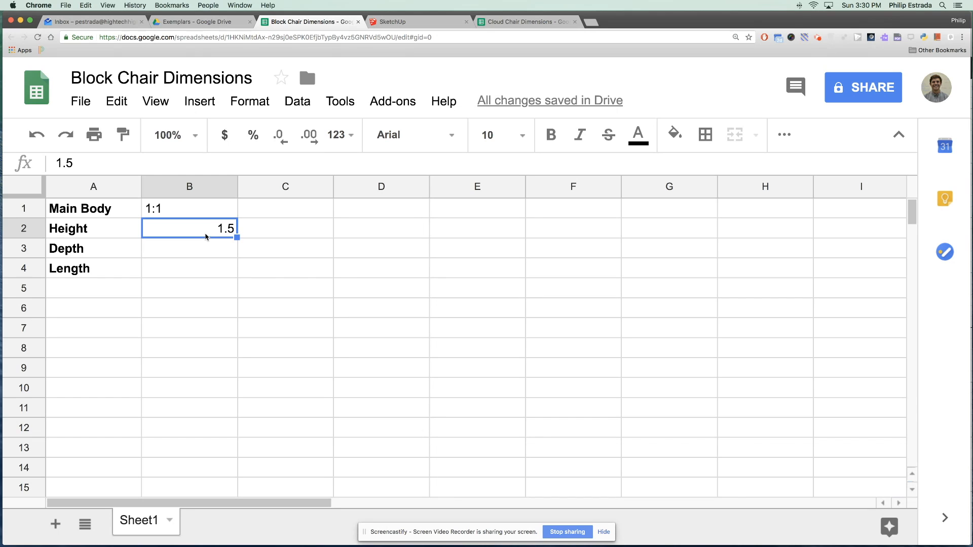
click(214, 248)
click(219, 227)
Step: Check the block's depth in SketchUp and enter the formula =11/8 in cell B3 of the spreadsheet
click(220, 255)
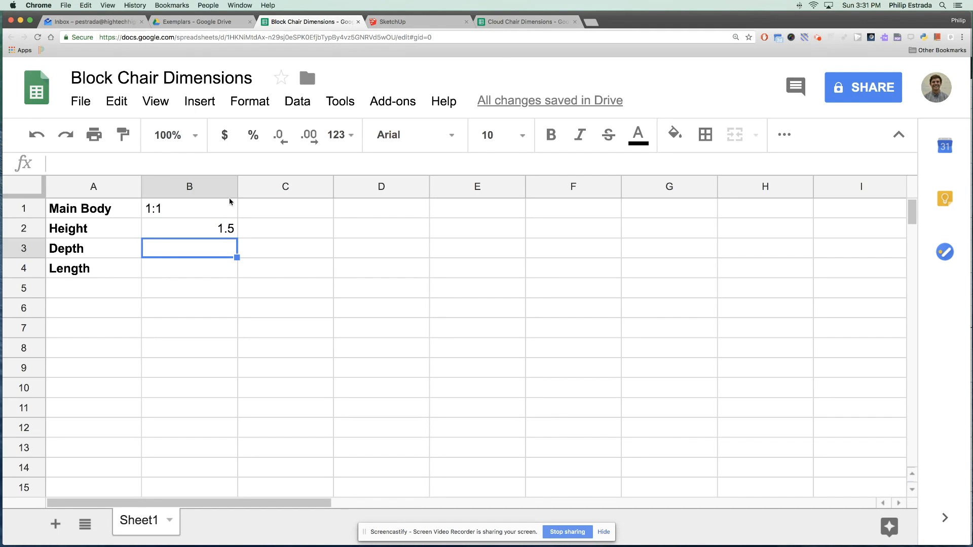
click(398, 23)
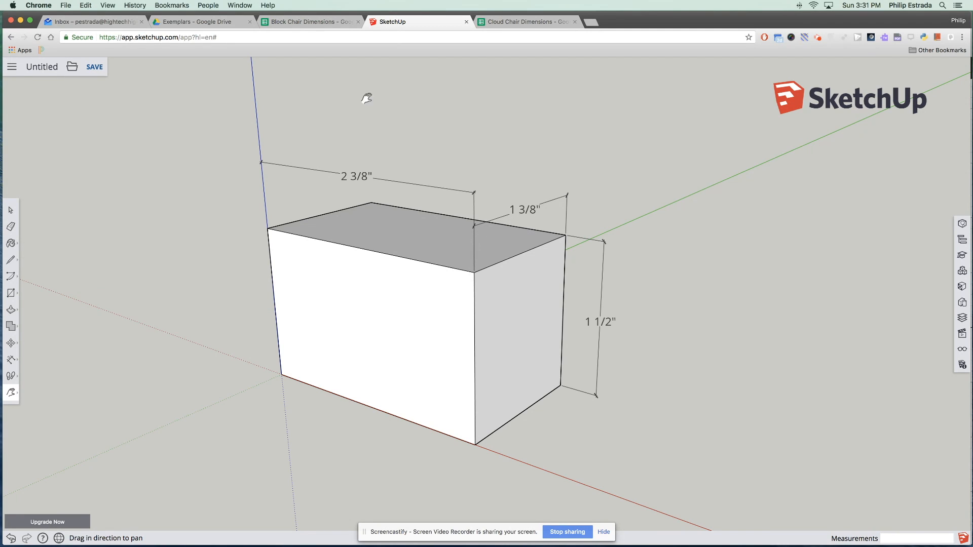
click(312, 27)
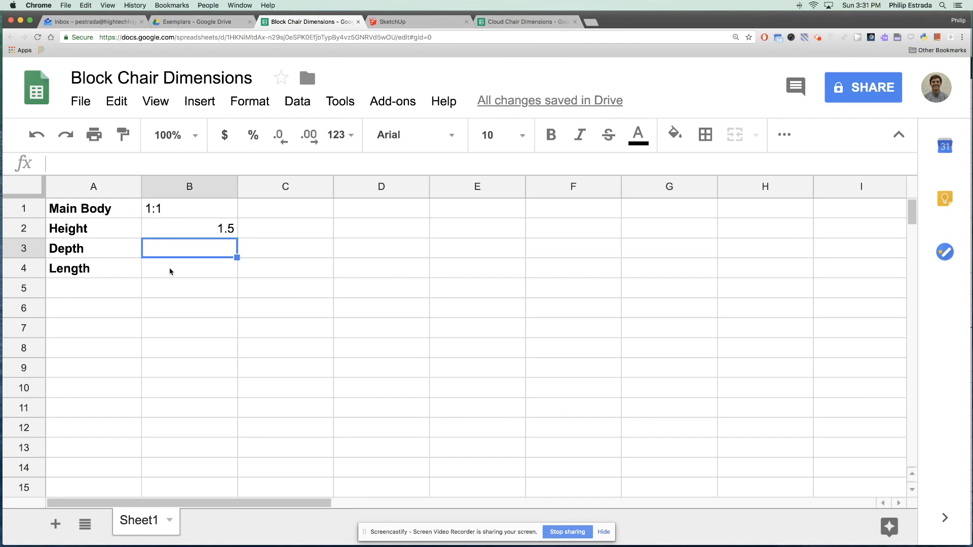
text(11/8)
key(BackSpace)
key(BackSpace)
key(BackSpace)
key(BackSpace)
text(=11)
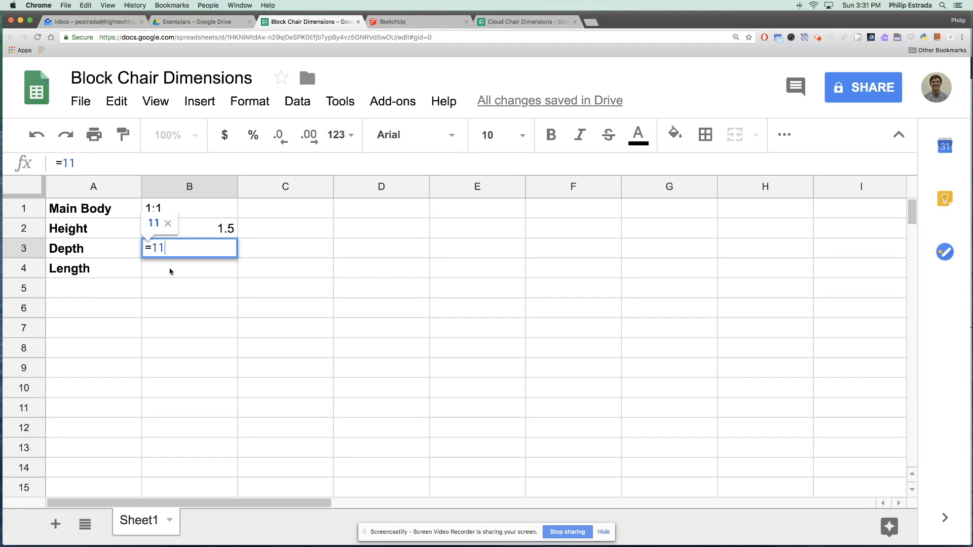
text(/8)
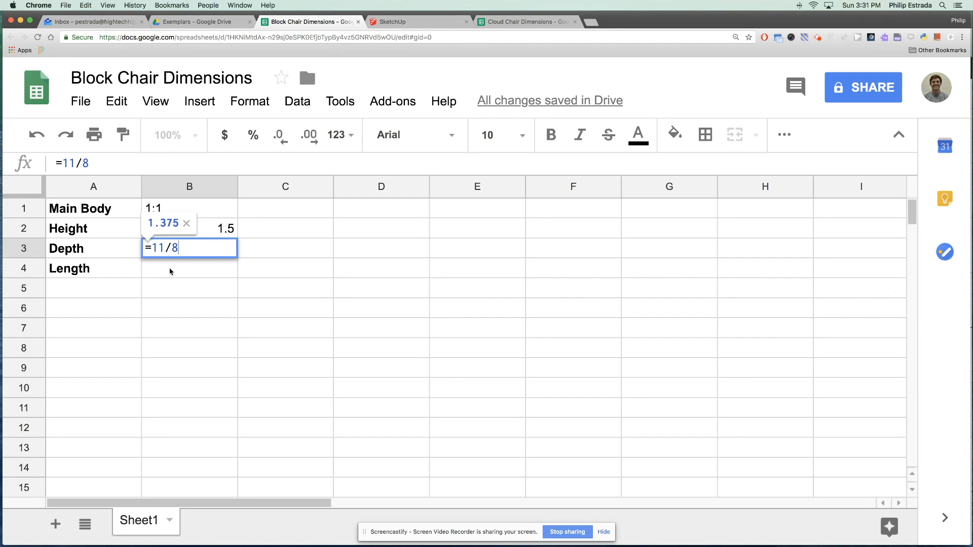
key(Return)
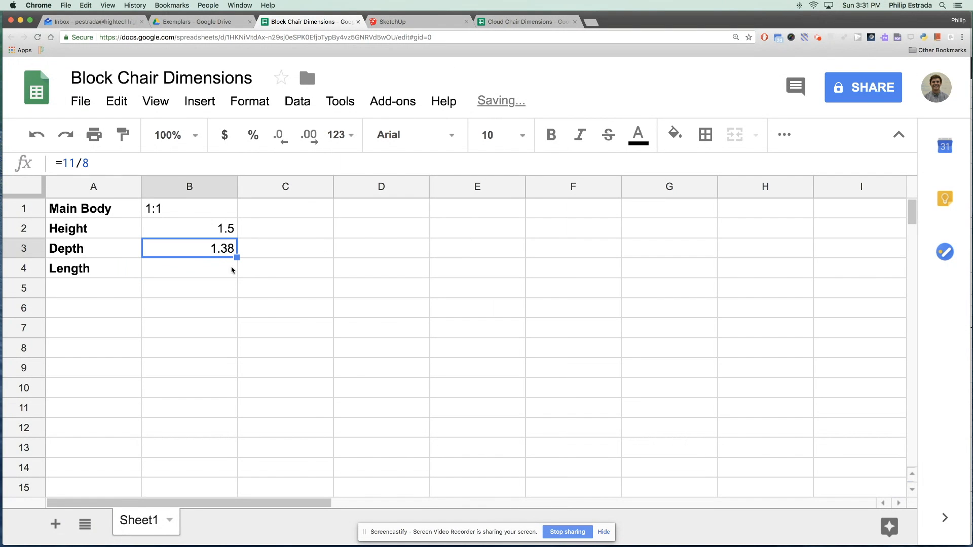
Step: Check the block's length in SketchUp and enter the formula =19/8 in cell B4 of the spreadsheet
click(231, 270)
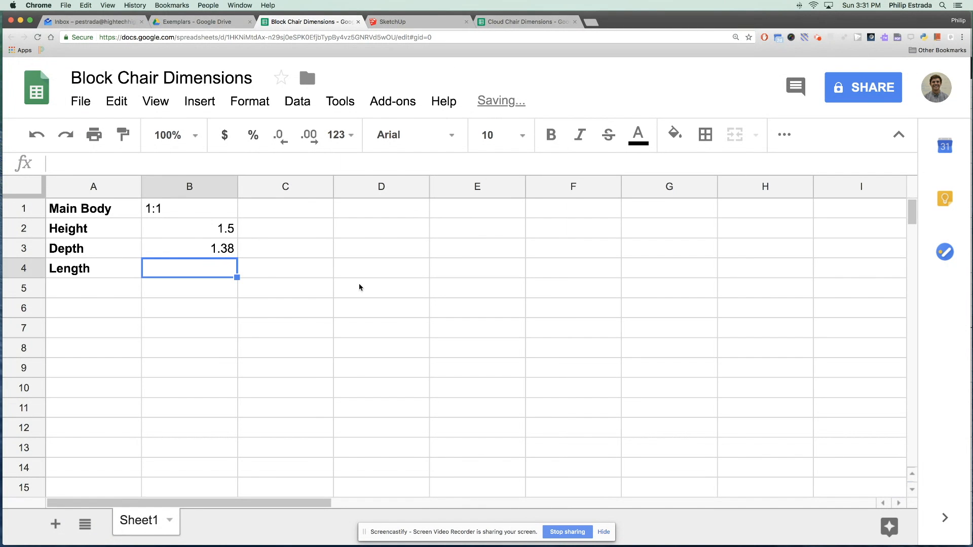
click(451, 23)
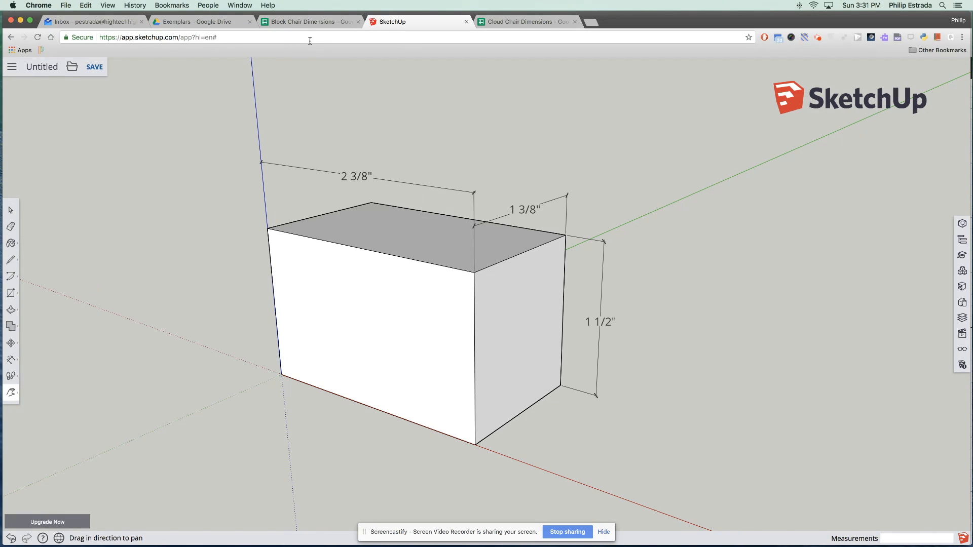
click(303, 22)
text(=19/8)
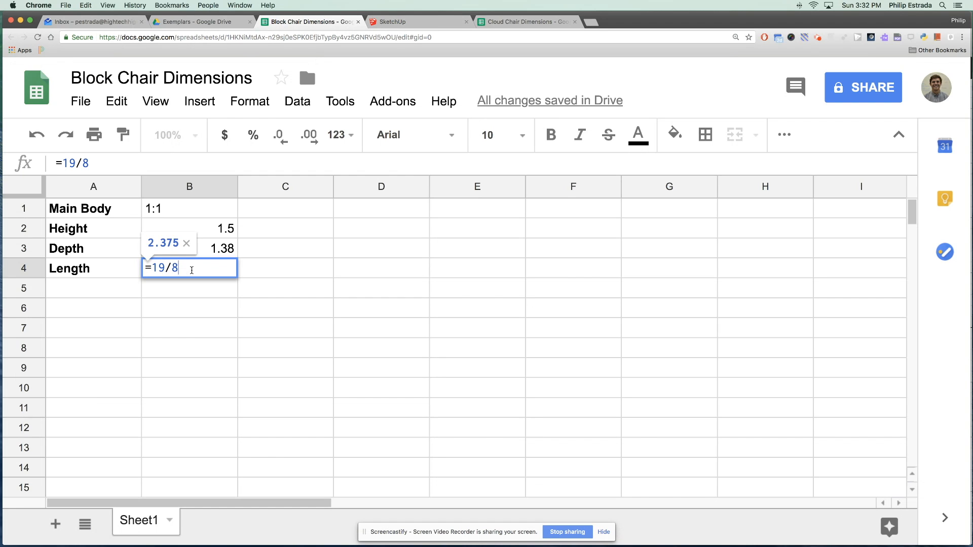
key(Return)
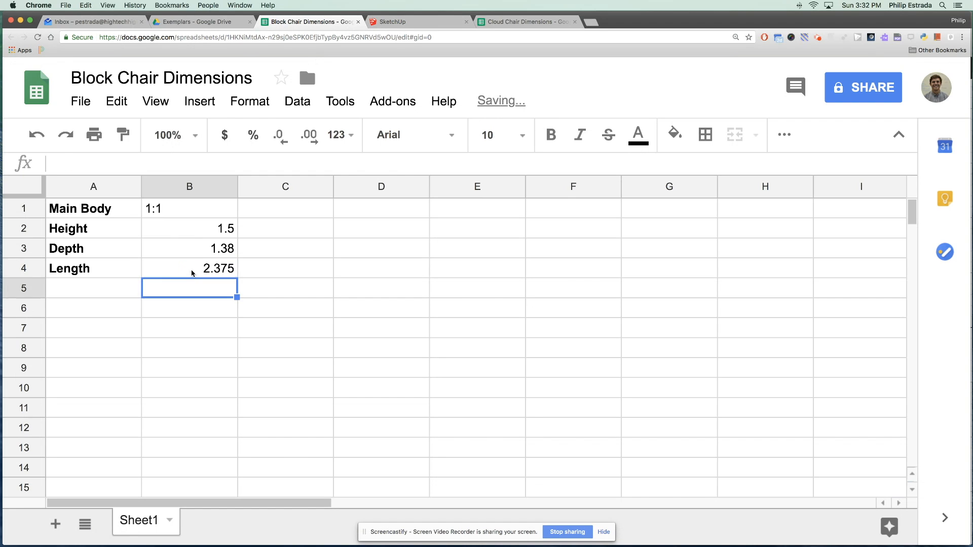
Step: Center the 1:1 scale heading in cell B1 horizontally
click(169, 210)
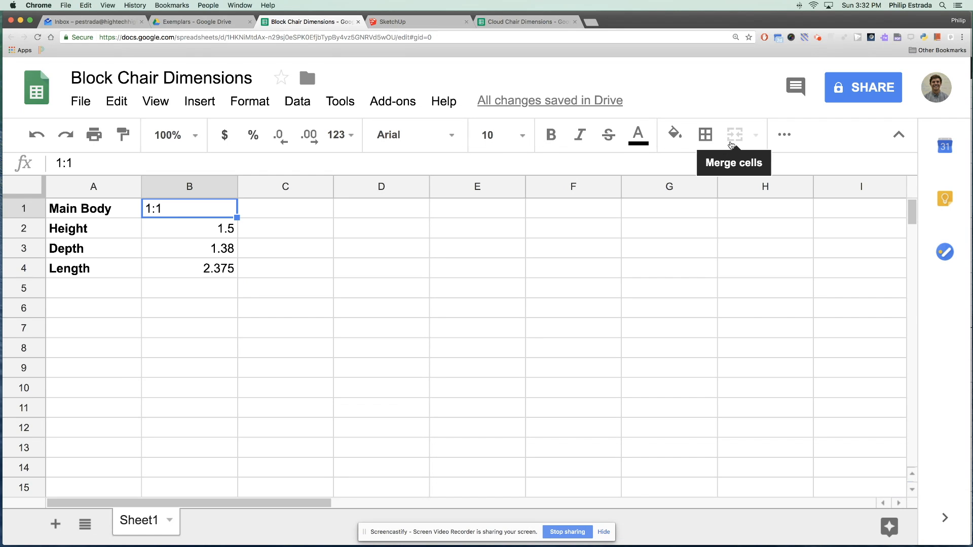
click(782, 135)
click(494, 169)
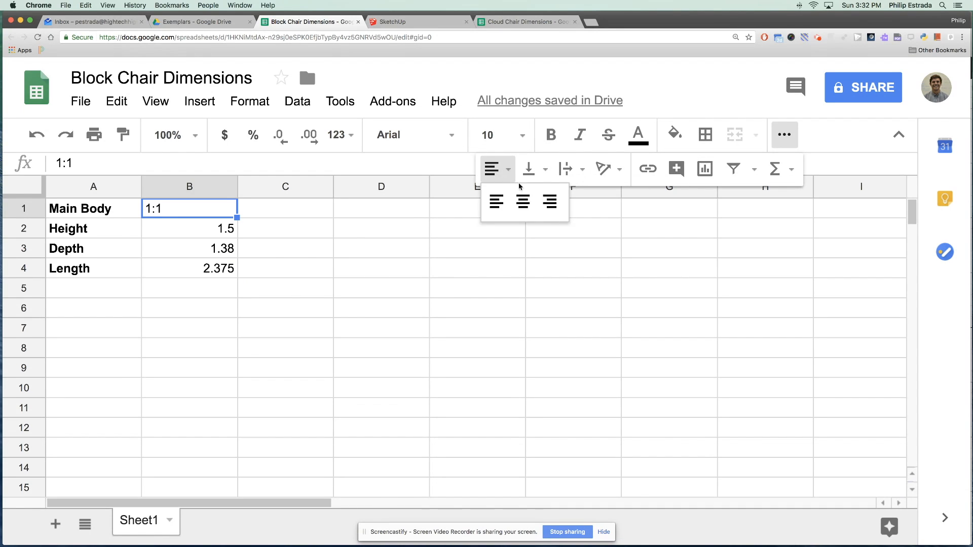
click(522, 203)
Step: Enter the scale headings 1:5 in cell C1 and 1:10 in cell D1
click(282, 214)
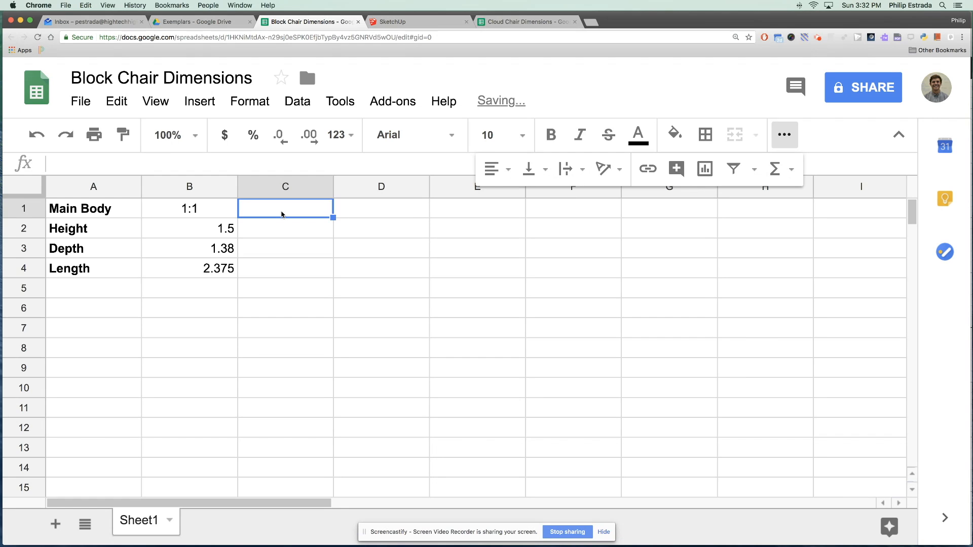
text(1:5)
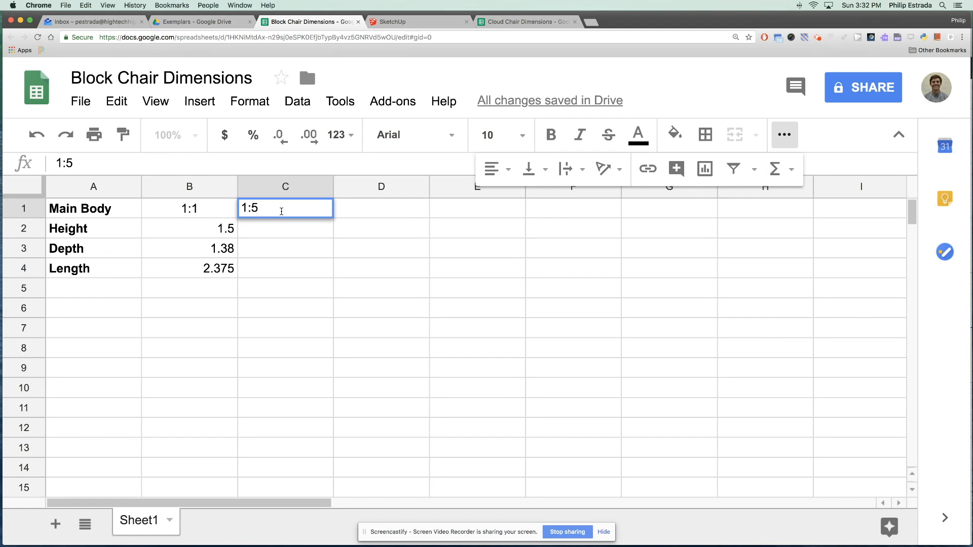
key(Tab)
text(1:10)
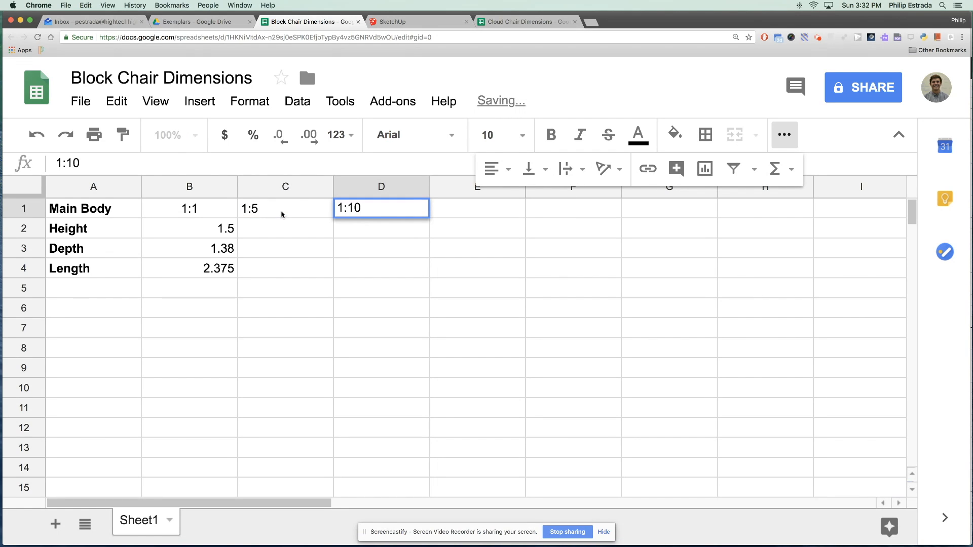
Step: Center the scale headings in cells B1 to D1 and make them bold
shift+click(191, 208)
click(503, 171)
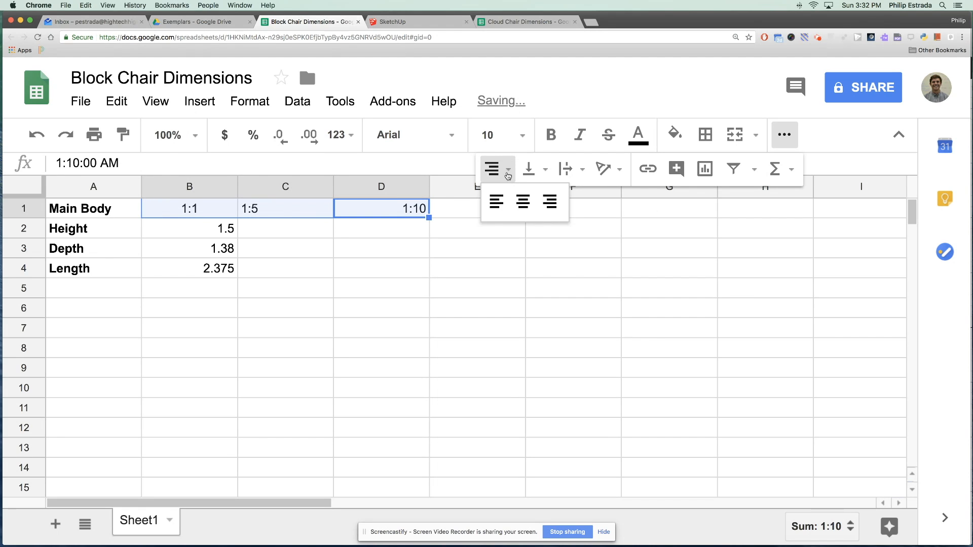
click(522, 201)
key(super+b)
click(315, 240)
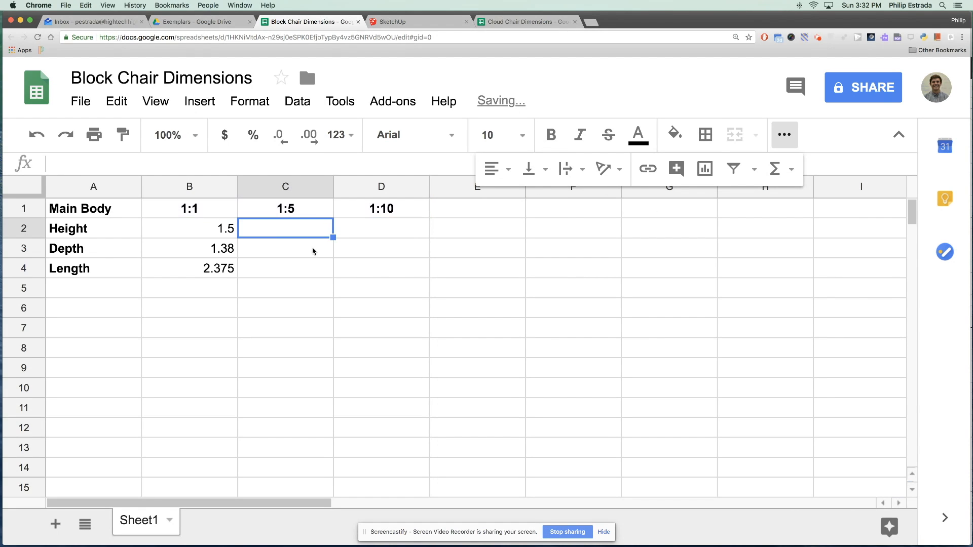
click(785, 134)
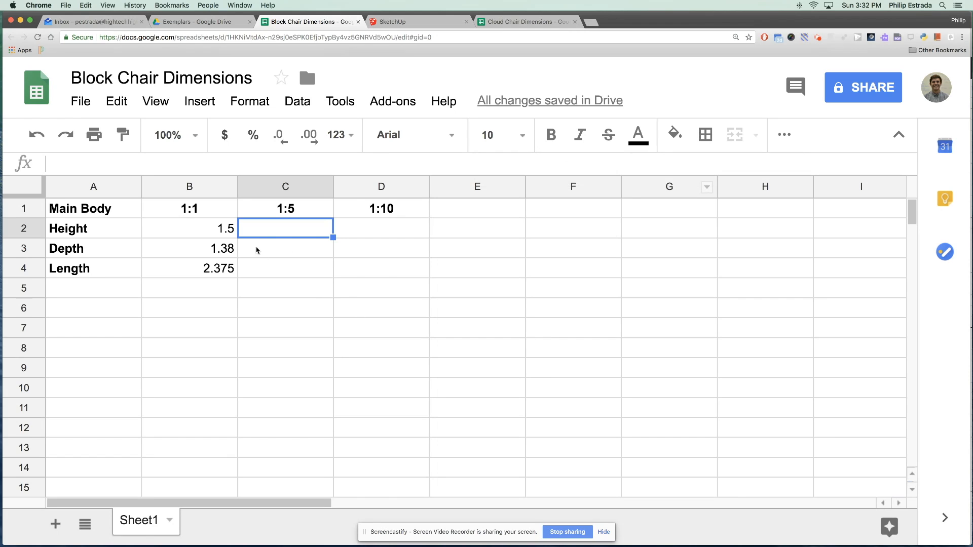
Step: Change the scale heading in cell B1 to 1:10
click(218, 236)
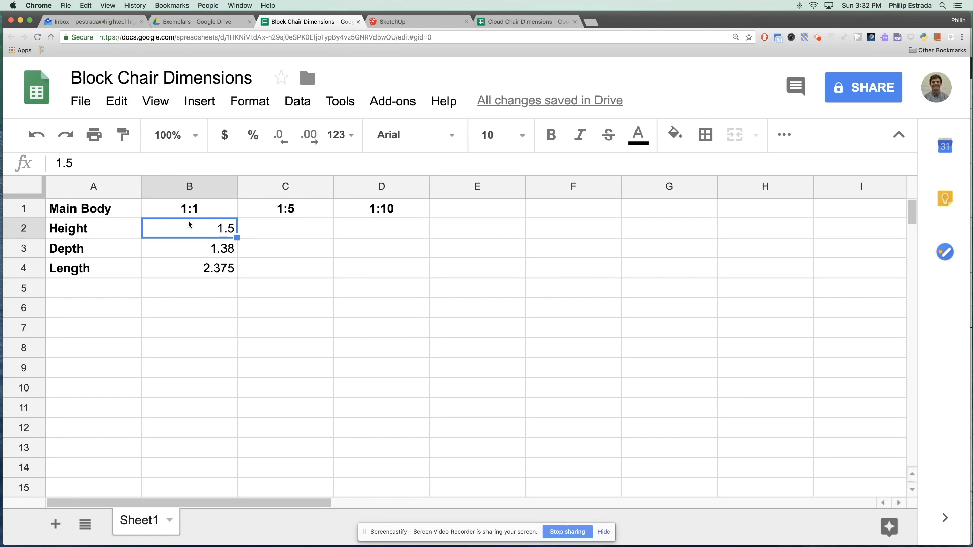
click(201, 211)
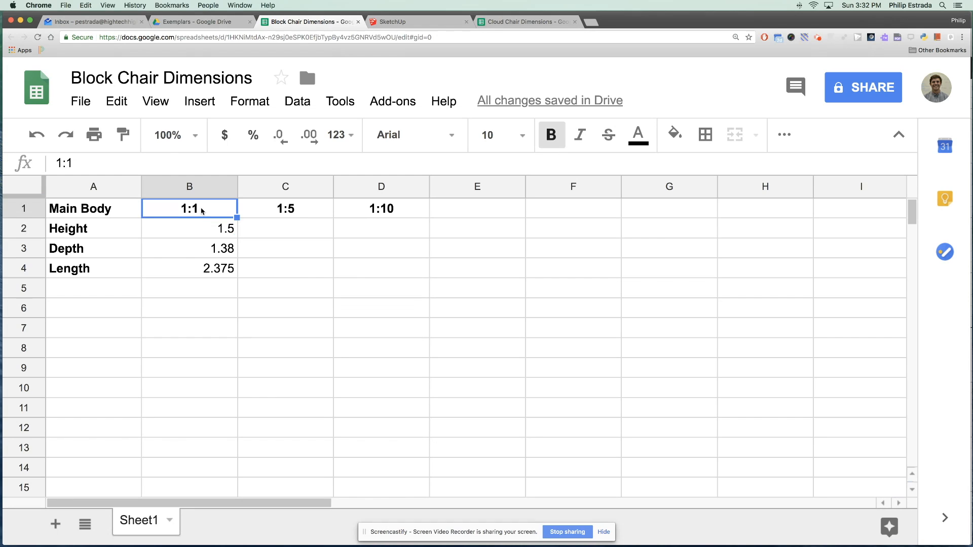
click(118, 163)
text(0)
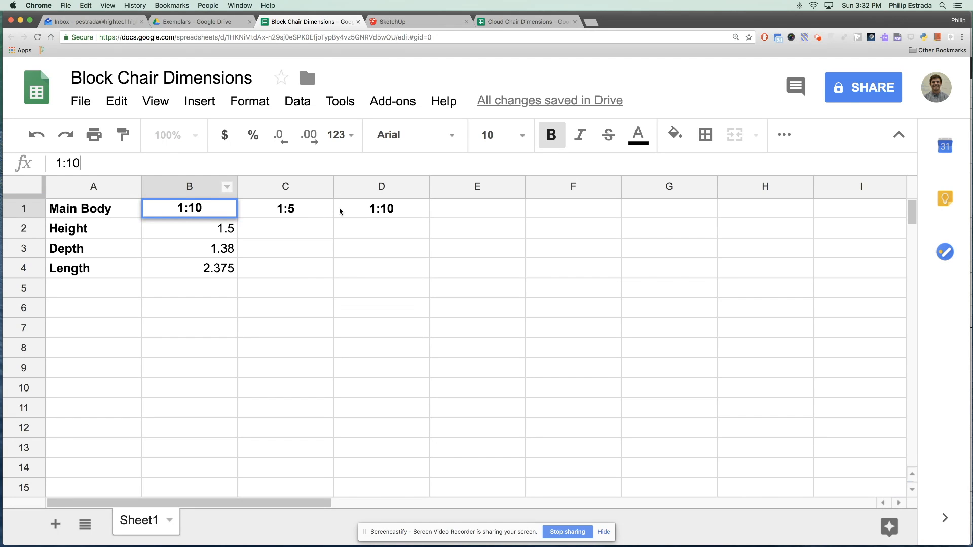
Step: Change the scale heading in cell D1 to 1:1
click(339, 212)
click(158, 166)
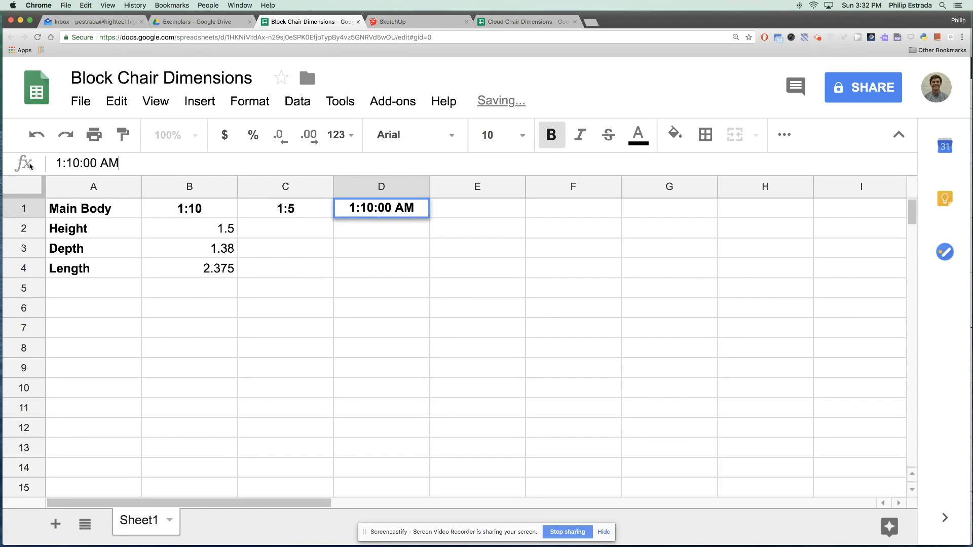
key(BackSpace)
key(BackSpace)
key(BackSpace)
key(BackSpace)
key(BackSpace)
key(BackSpace)
key(BackSpace)
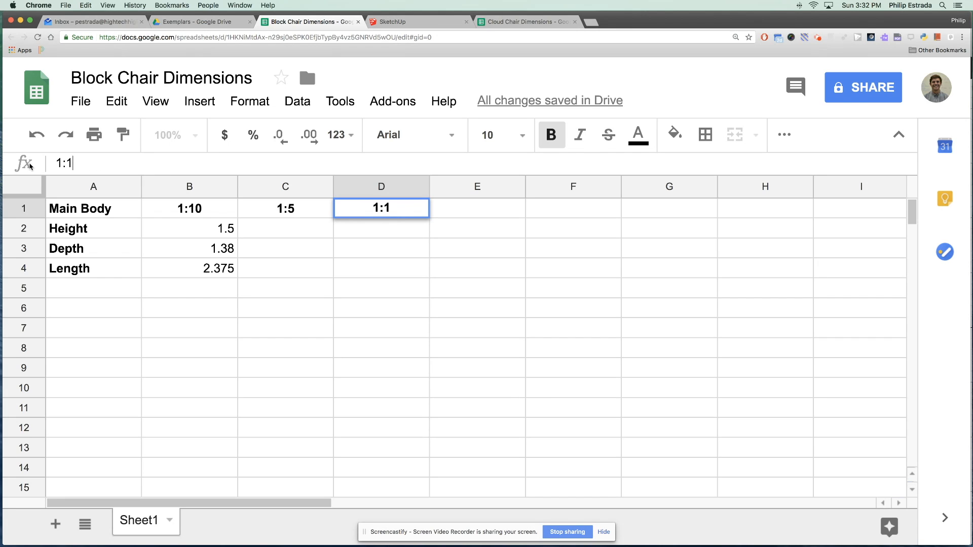
key(Return)
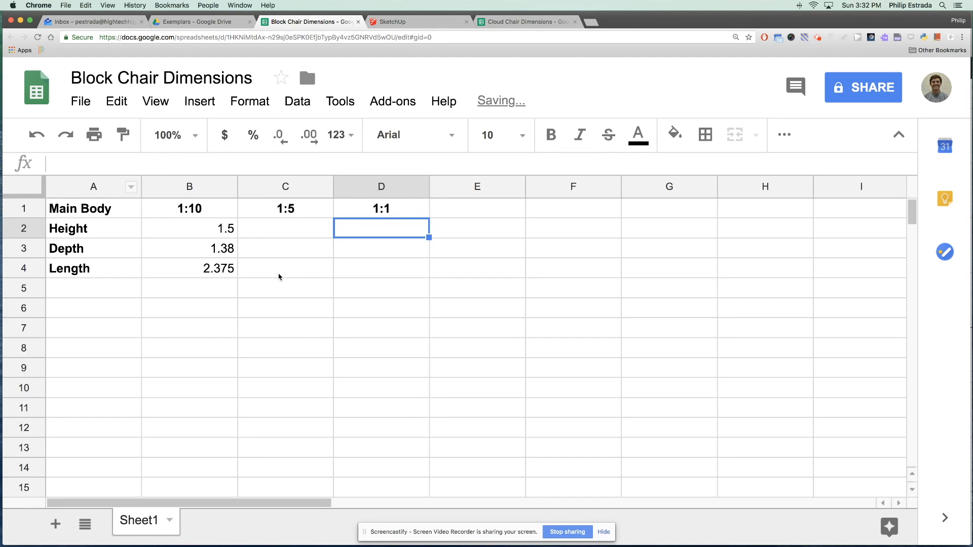
Step: Calculate the full-scale height in cell D2 with the formula =1.5*10
click(219, 232)
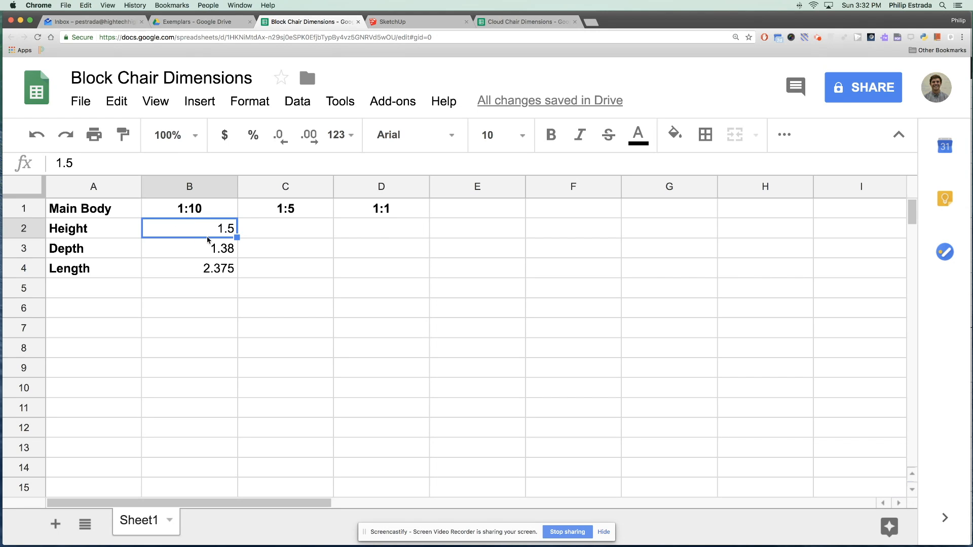
click(364, 231)
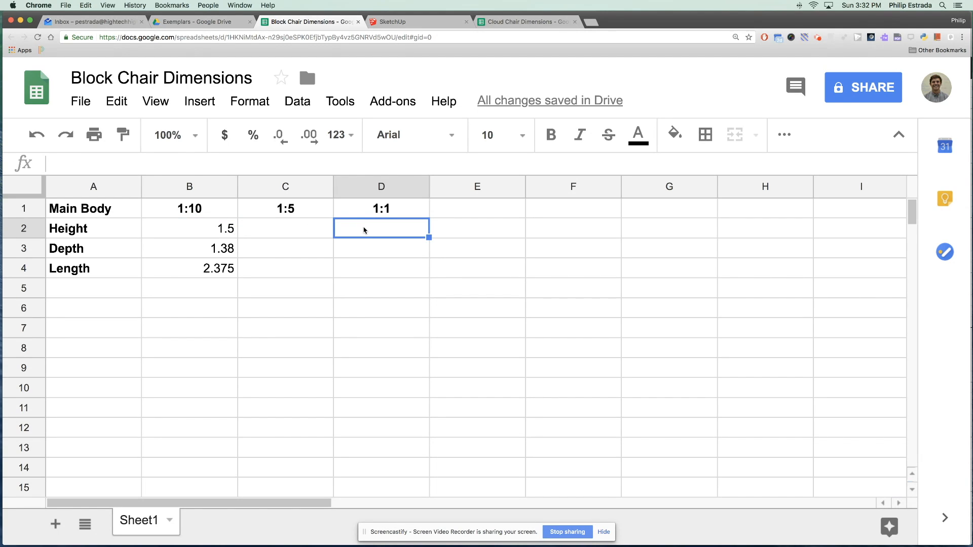
text(1.5)
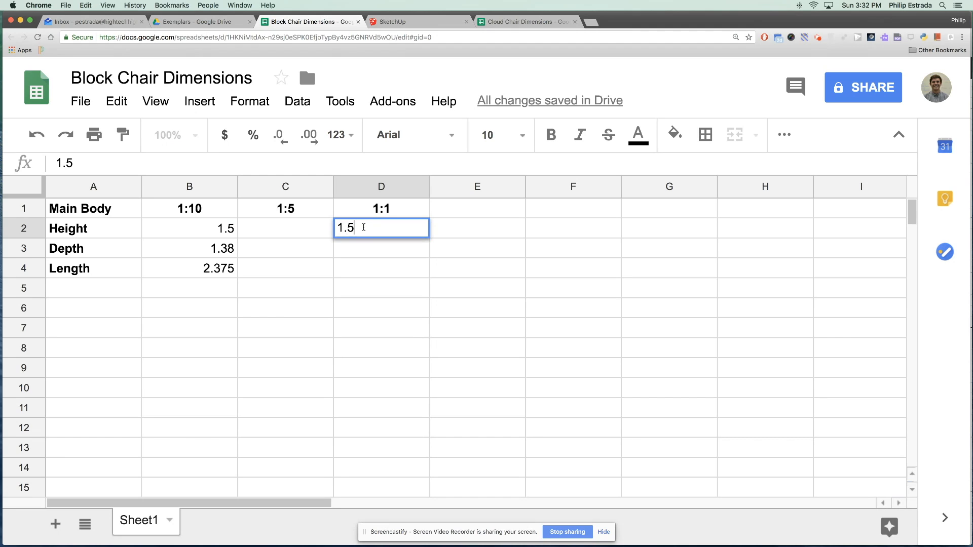
text(*)
key(BackSpace)
key(BackSpace)
key(BackSpace)
key(BackSpace)
text(=1)
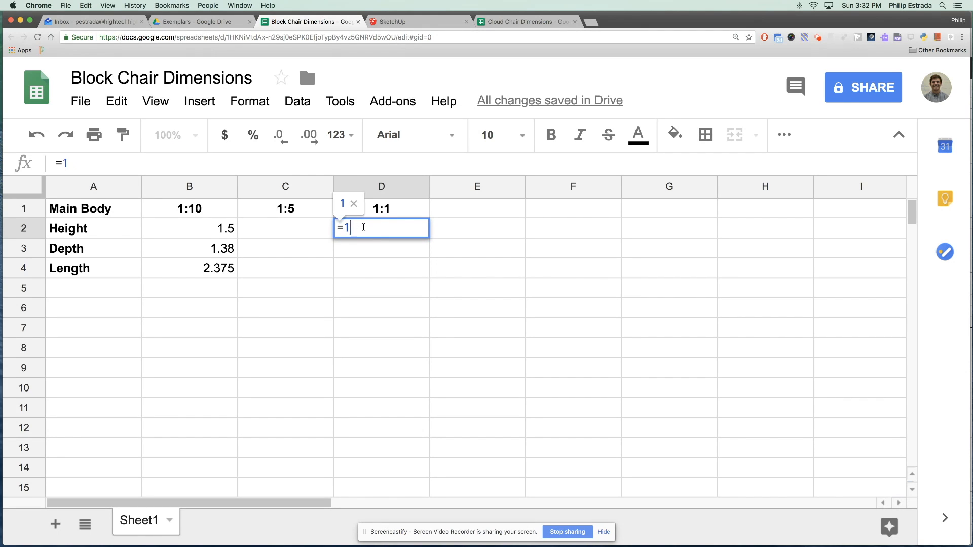
text(.5*10)
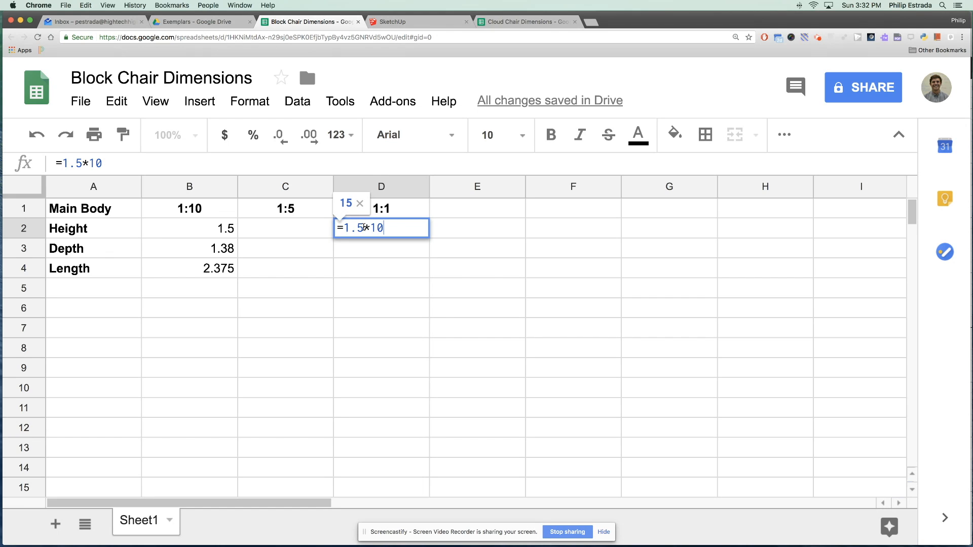
key(Return)
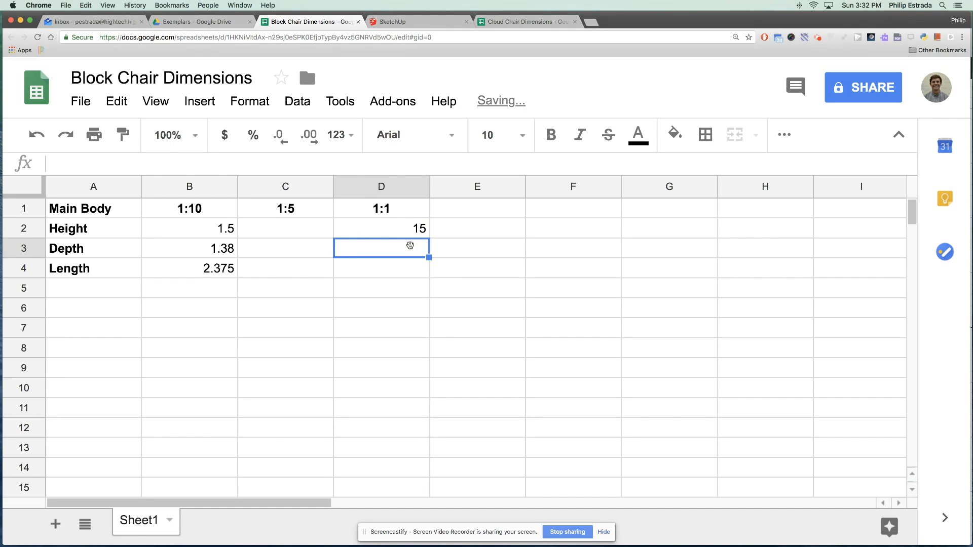
Step: Replace the typed 1.5 in the D2 formula with a reference to the height cell, making it =B2*10
click(422, 230)
click(404, 250)
click(411, 229)
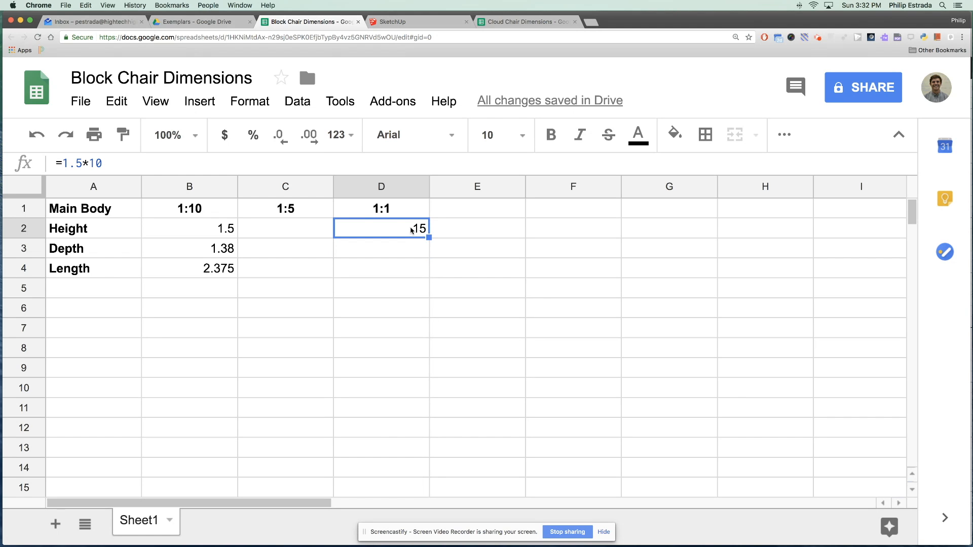
click(107, 165)
drag(81, 163, 63, 163)
key(BackSpace)
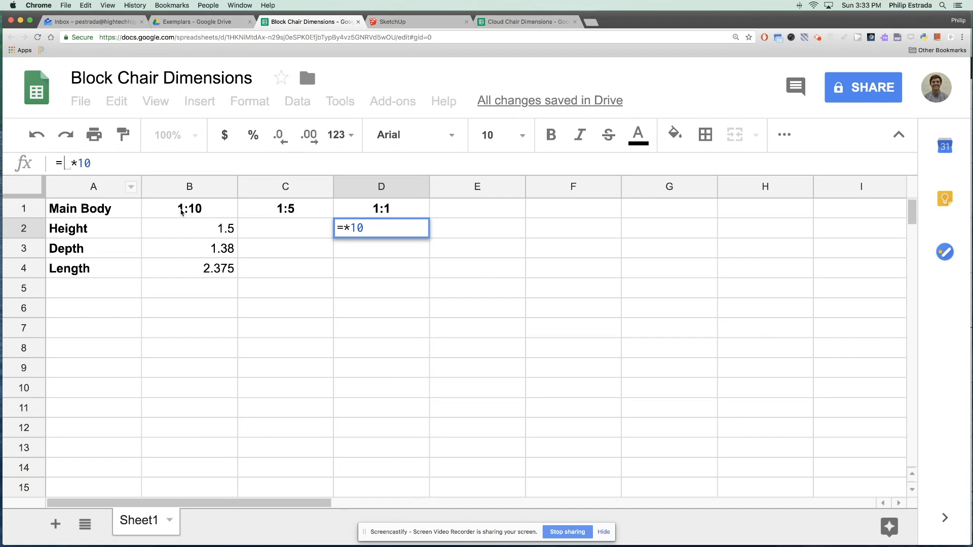
click(211, 229)
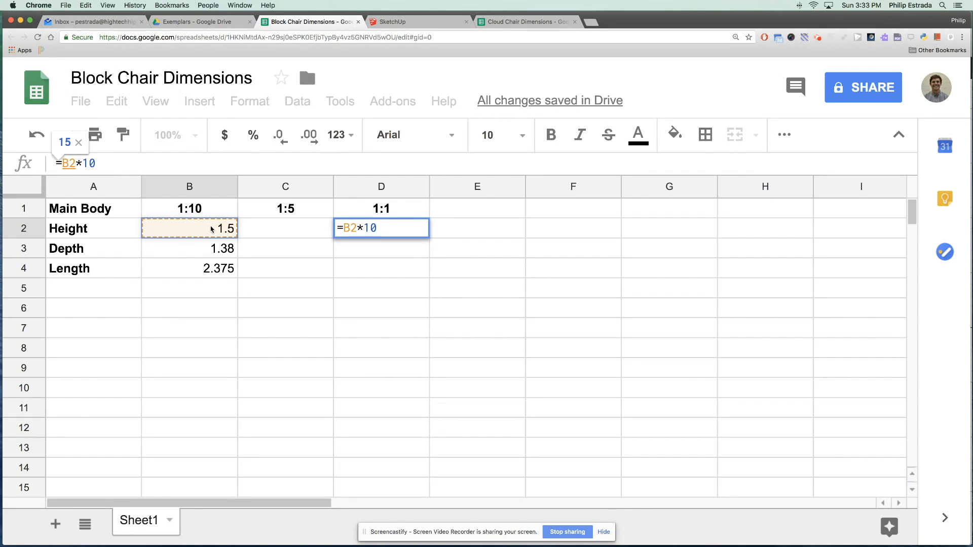
key(Return)
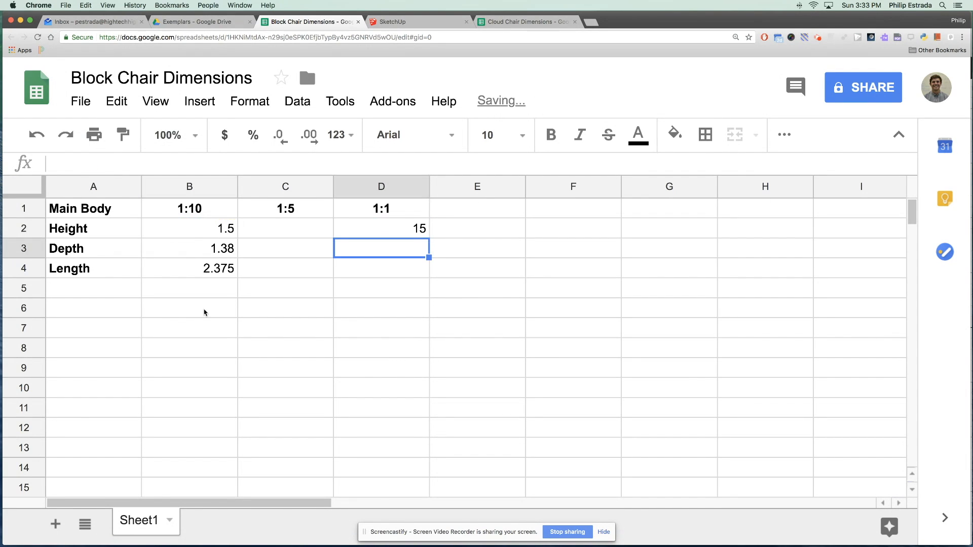
Step: Set the height in cell B2 to 1.9 to test the linked formula in D2
click(228, 232)
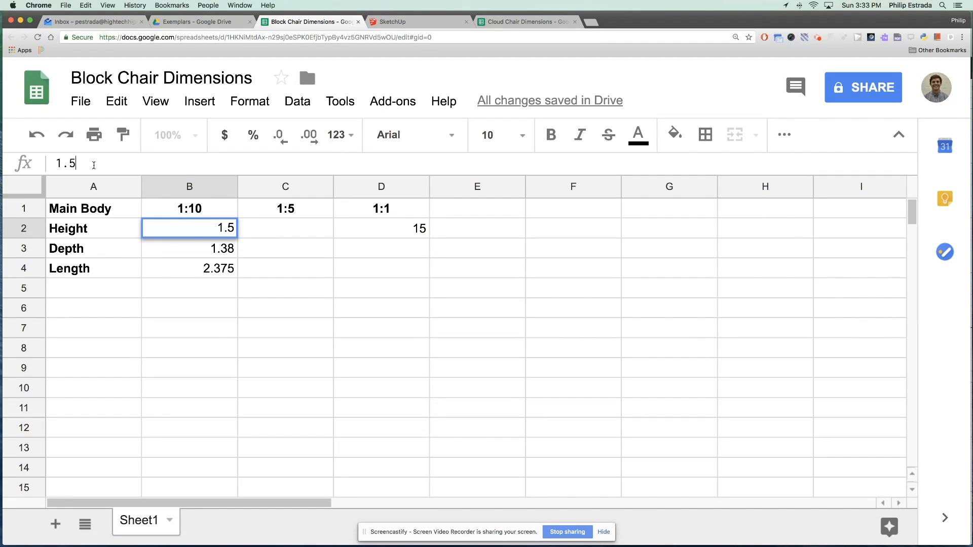
key(BackSpace)
text(9)
key(Return)
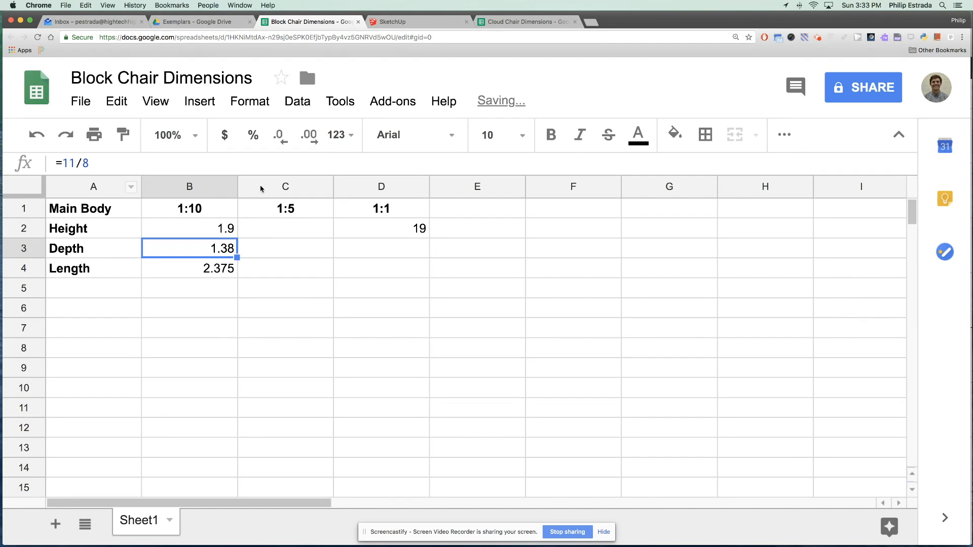
Step: Check the result in D2 and set the height in cell B2 back to 1.5
click(391, 228)
click(234, 230)
click(78, 167)
key(BackSpace)
text(5)
key(Return)
Step: Fill the D2 formula down to the depth and length rows in cells D3 and D4, checking the cell references
click(400, 232)
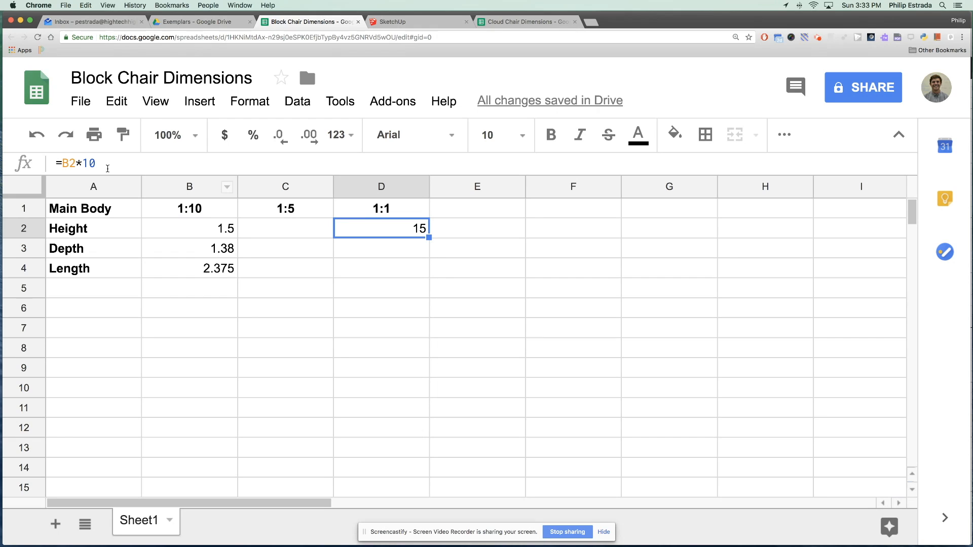
mouse_move(428, 238)
mouse_down()
mouse_move(428, 246)
mouse_move(428, 229)
mouse_move(425, 250)
mouse_up()
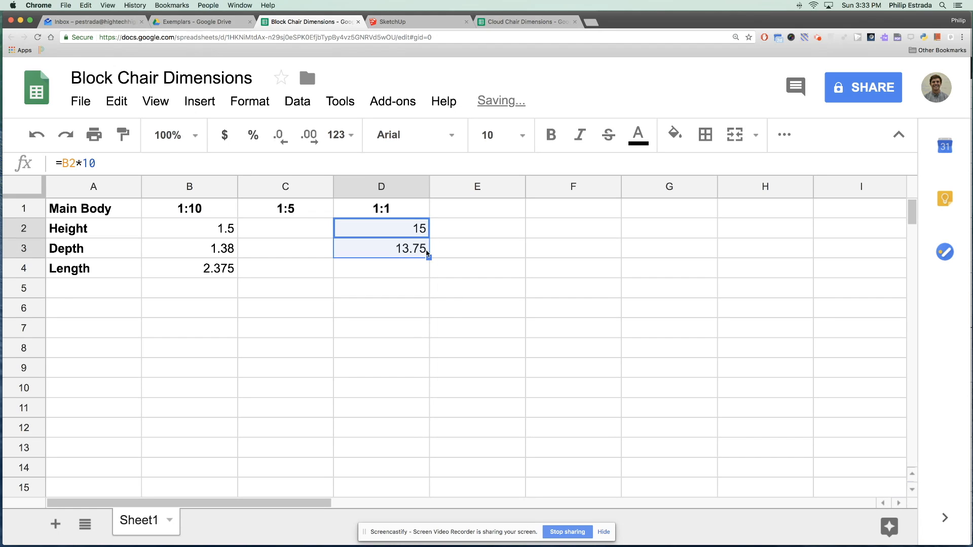
click(376, 252)
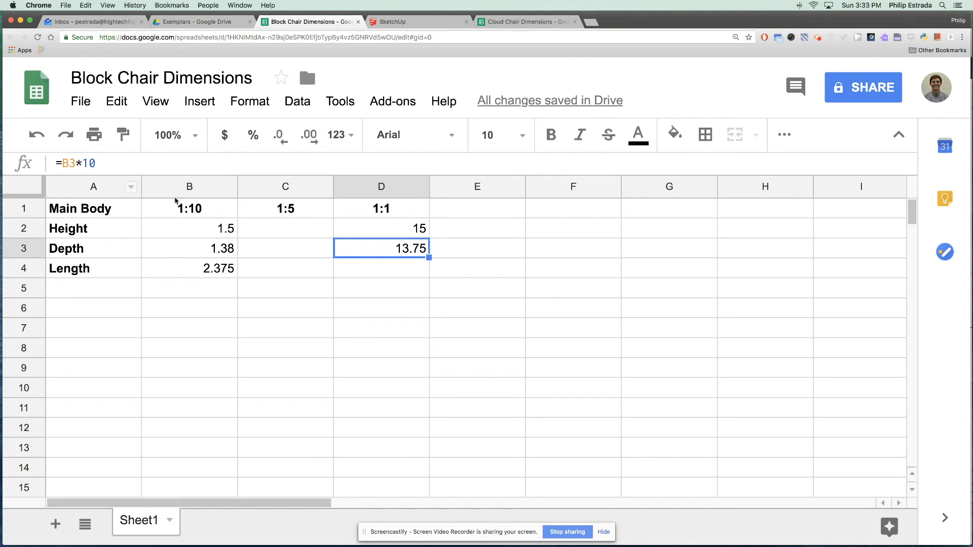
click(368, 224)
click(383, 253)
drag(428, 258, 413, 288)
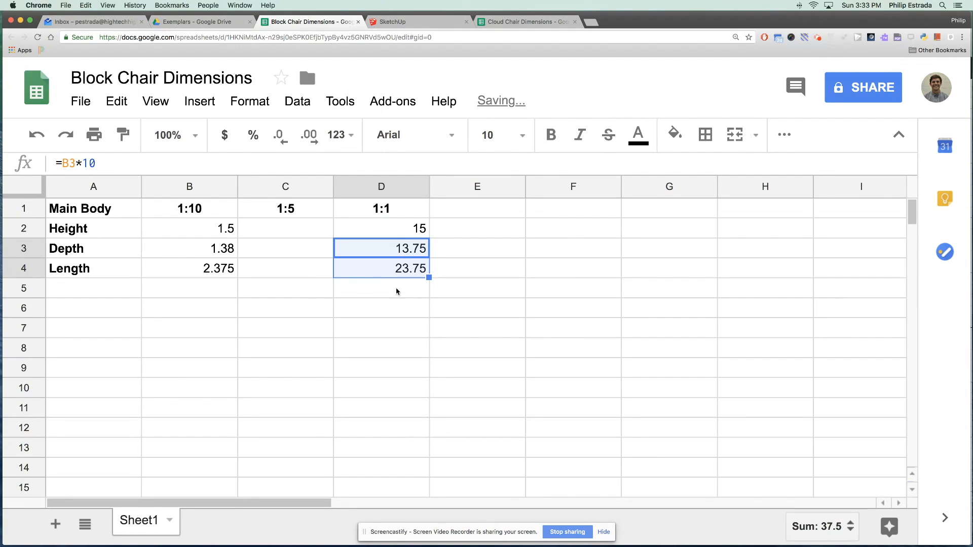
click(364, 289)
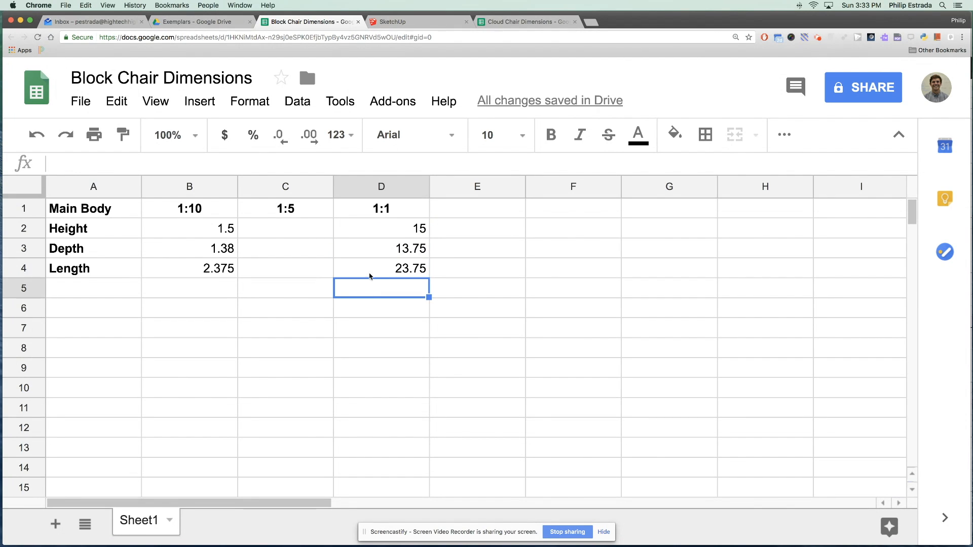
click(303, 234)
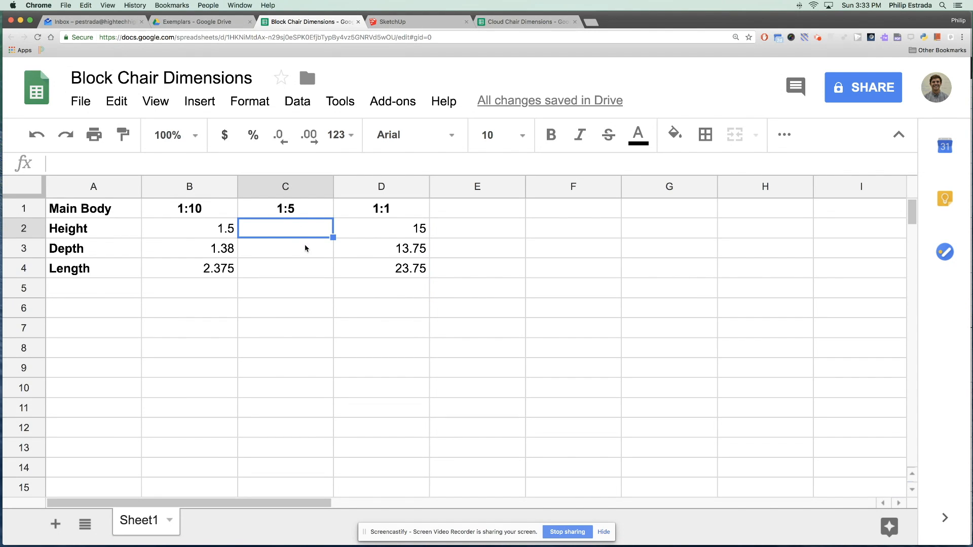
text(=)
click(223, 231)
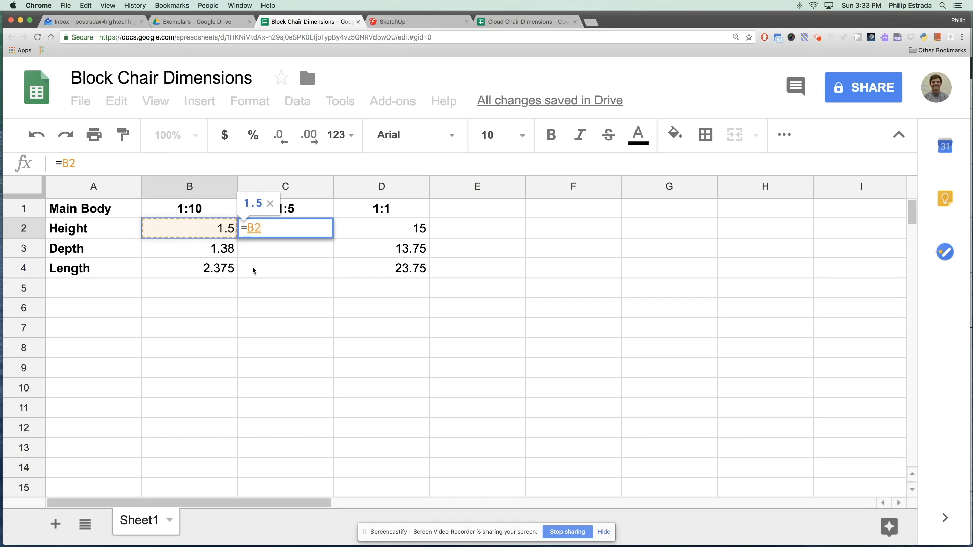
text(*)
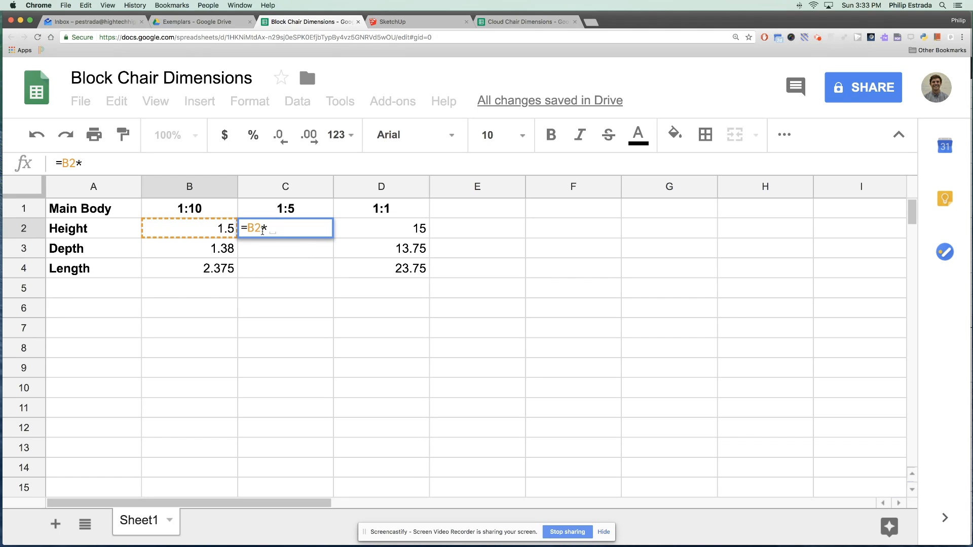
click(110, 216)
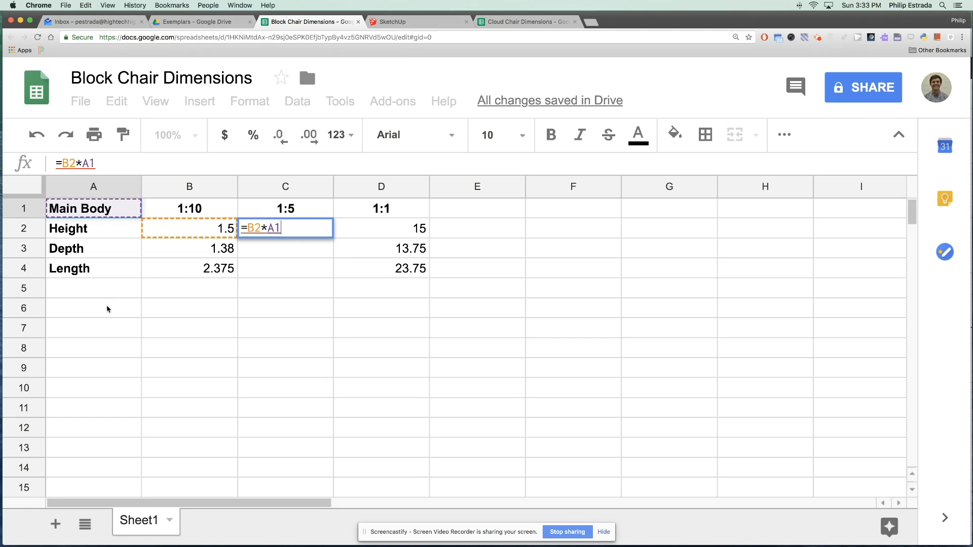
key(BackSpace)
key(BackSpace)
key(BackSpace)
key(BackSpace)
key(BackSpace)
key(BackSpace)
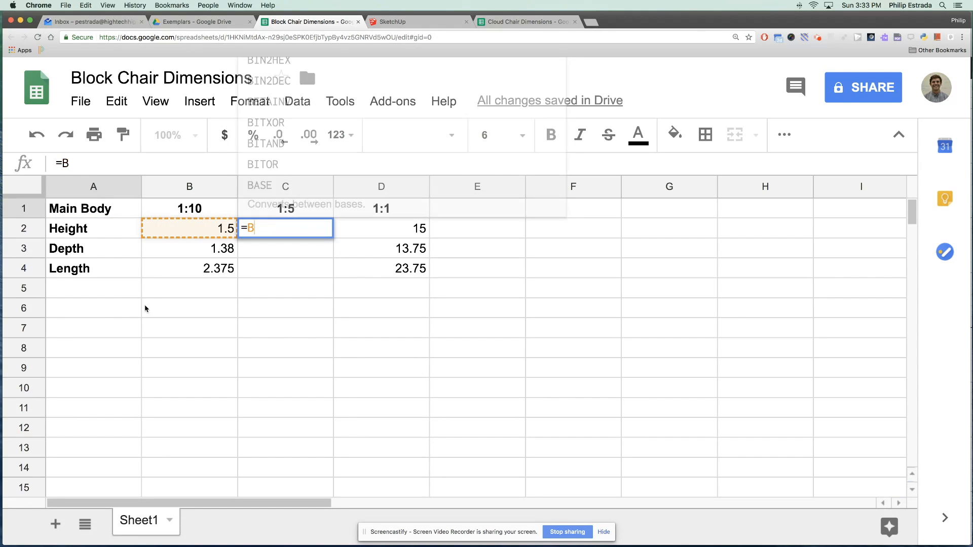
key(Return)
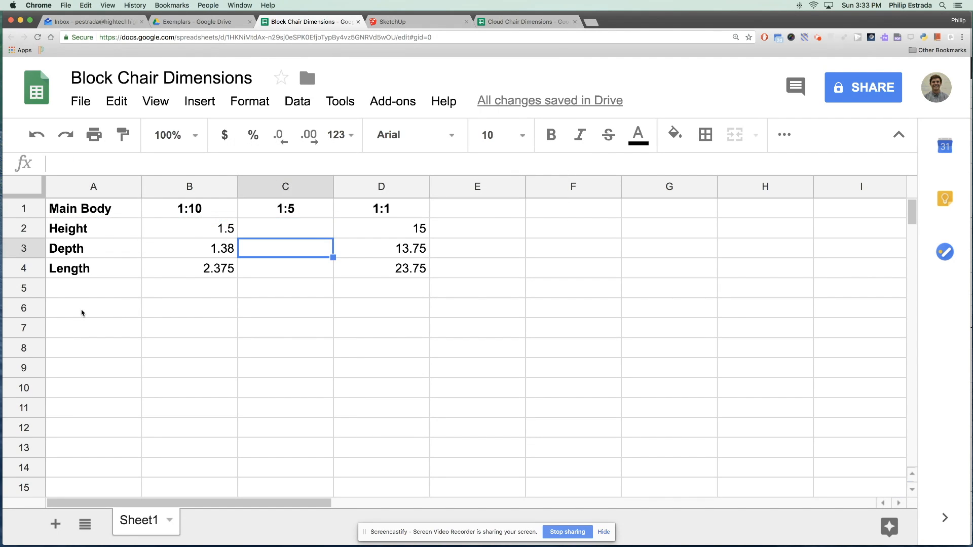
Step: Enter the section heading Backrest in cell A6, below the main body rows
click(114, 315)
text(B)
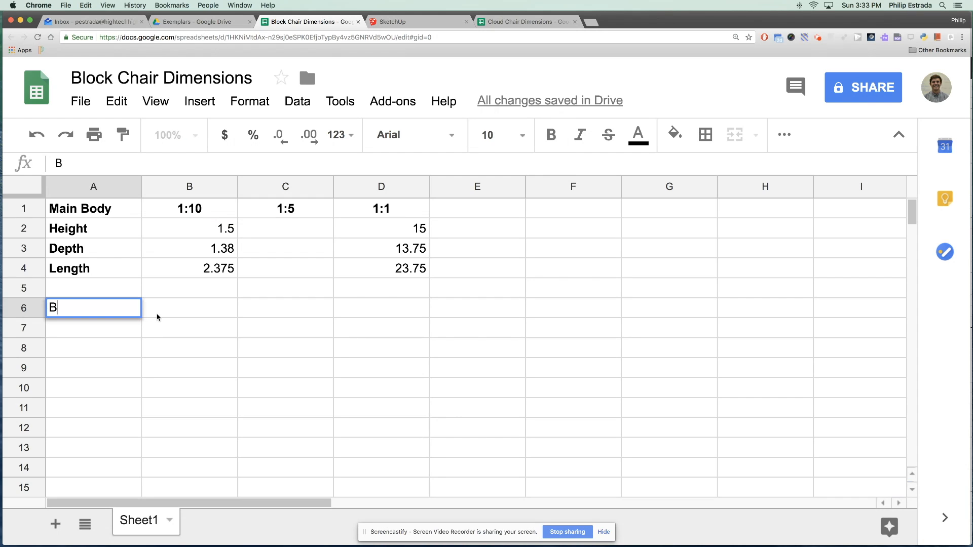
text(acjkrest)
key(Return)
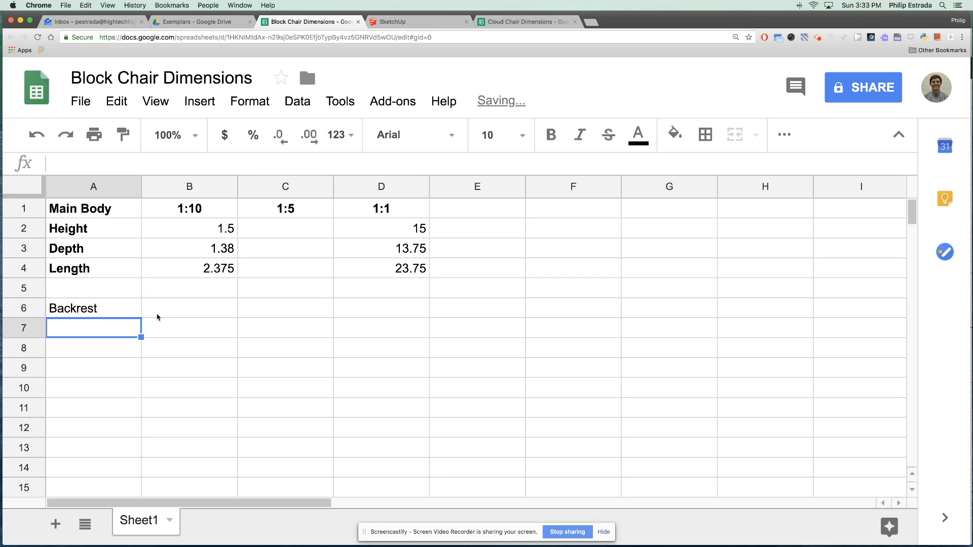
text(Height)
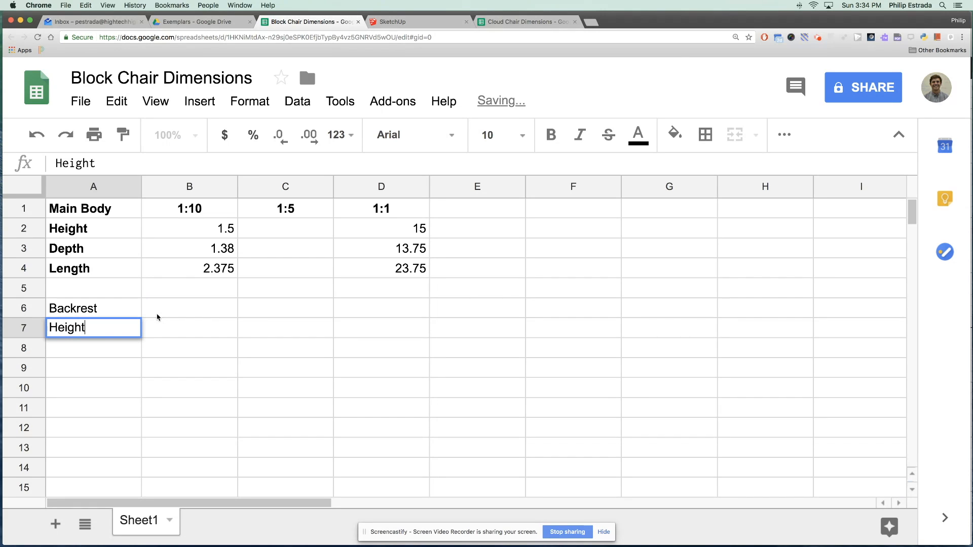
click(94, 350)
click(93, 334)
key(Delete)
Step: Copy the Height, Depth and Length labels from A2:A4 into A7:A9 under the Backrest heading
drag(87, 272, 84, 234)
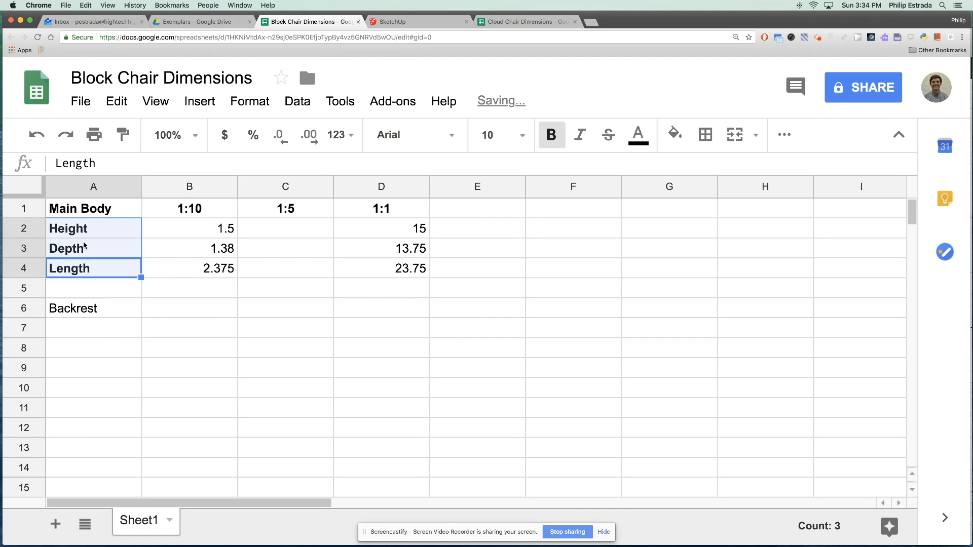
key(ctrl+c)
click(101, 334)
key(ctrl+v)
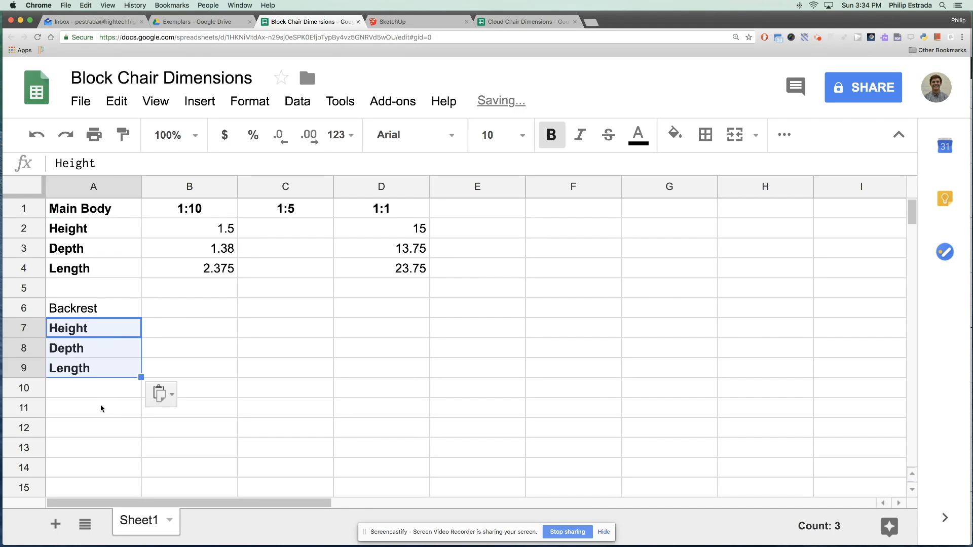
Step: Add a Legs section in column A with the heading Legs in A11, Diameter in A12 and Length in A13
click(101, 408)
text(Legs)
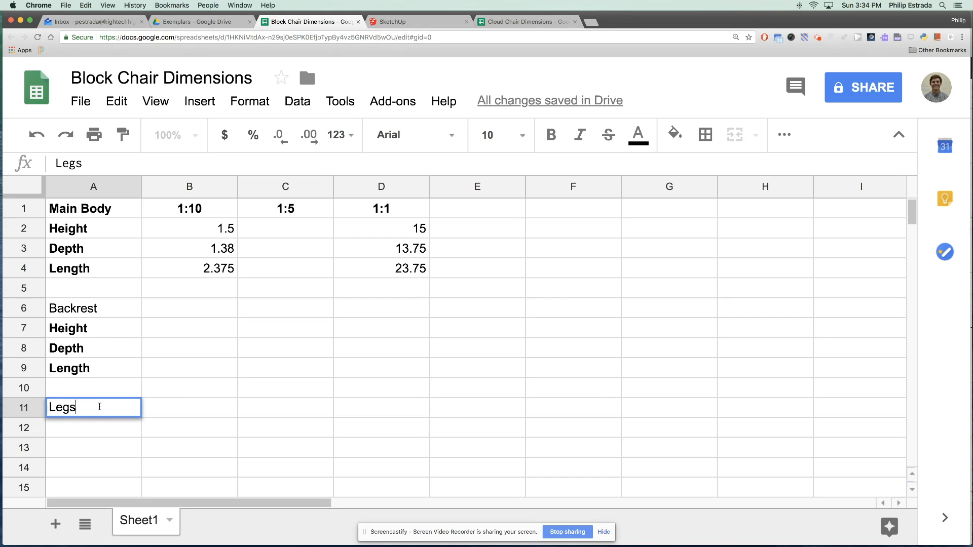
key(Return)
text(diameter)
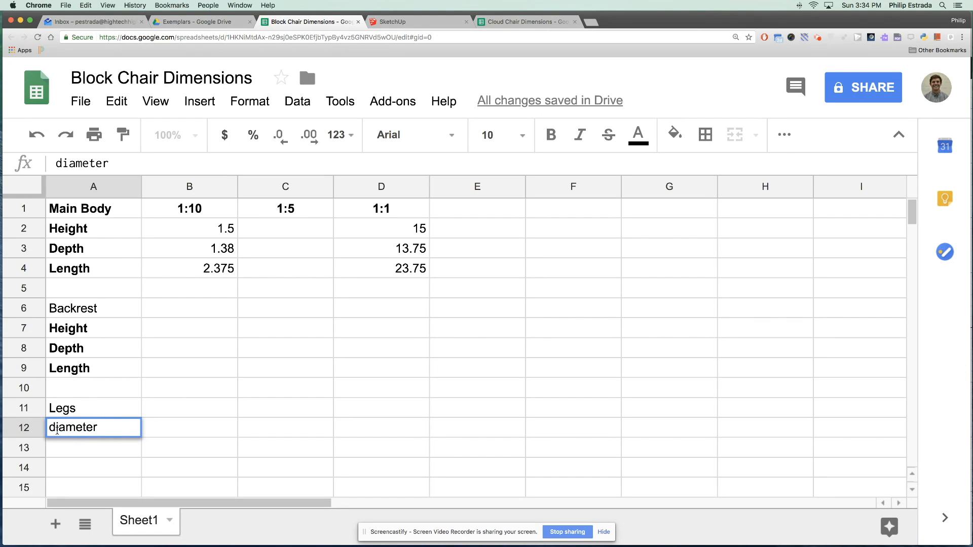
key(BackSpace)
text(D)
key(Return)
text(Length)
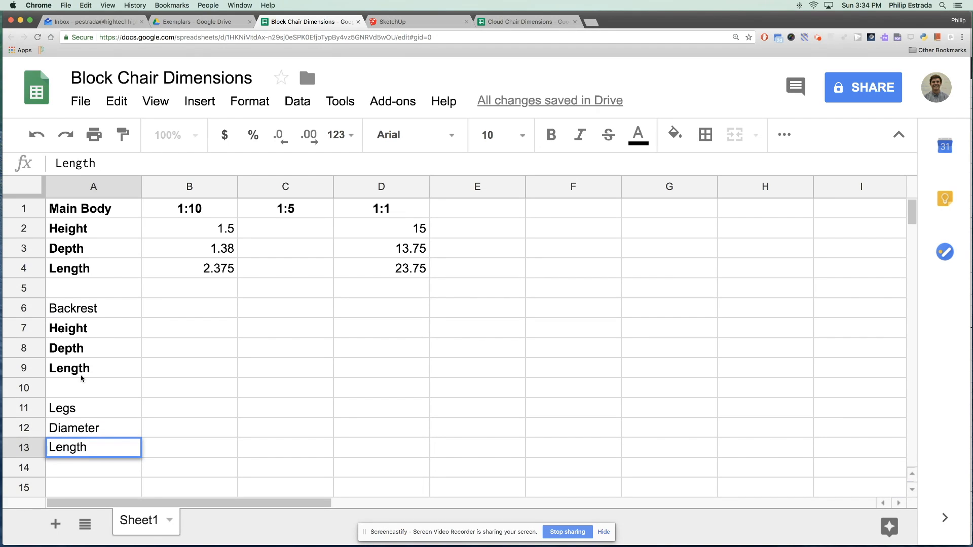
Step: Make the Backrest heading in A6 and the Legs section labels in A11:A13 bold
scroll(90, 391, down, 1)
click(89, 293)
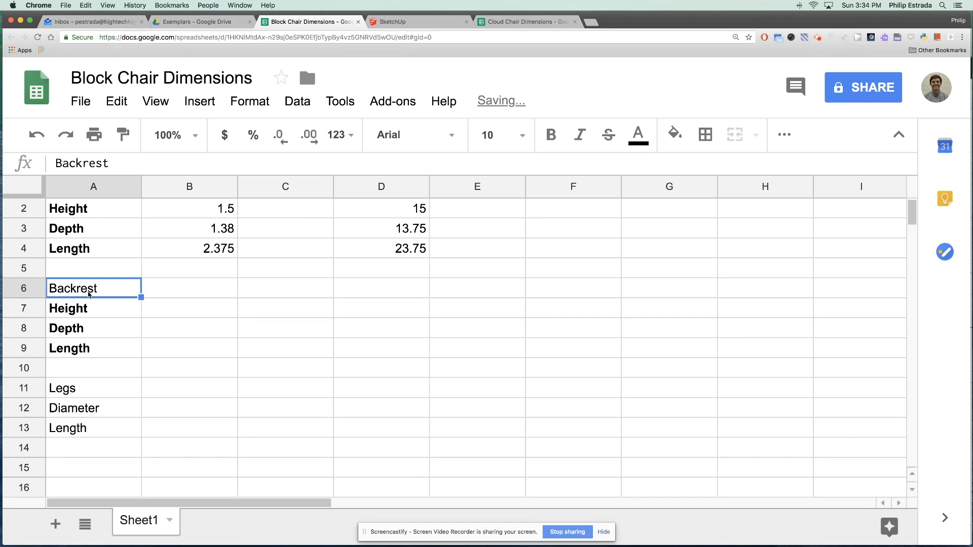
key(ctrl+b)
drag(76, 390, 85, 432)
key(ctrl+b)
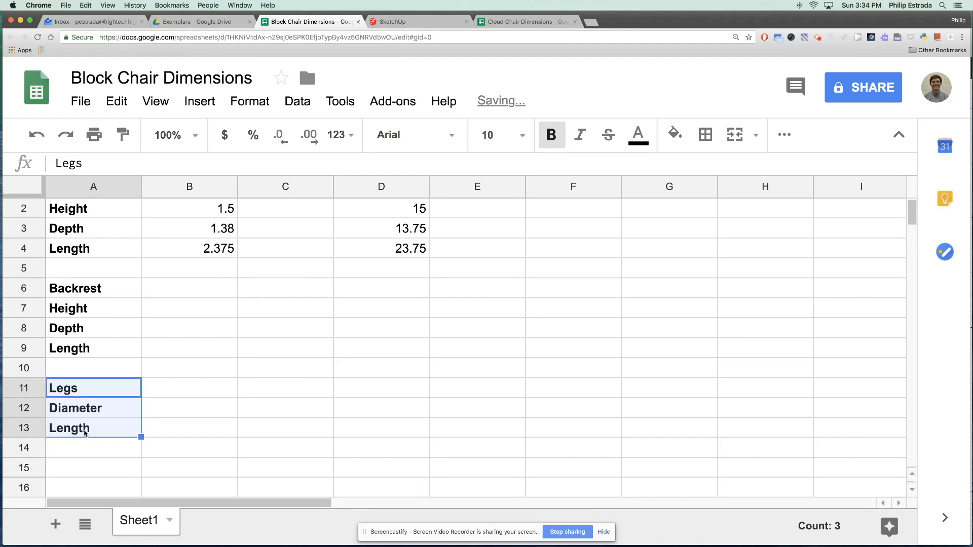
Step: Enter the backrest's 1:10 dimensions in column B: height 1, depth .02 and length 4
scroll(243, 300, up, 1)
click(202, 313)
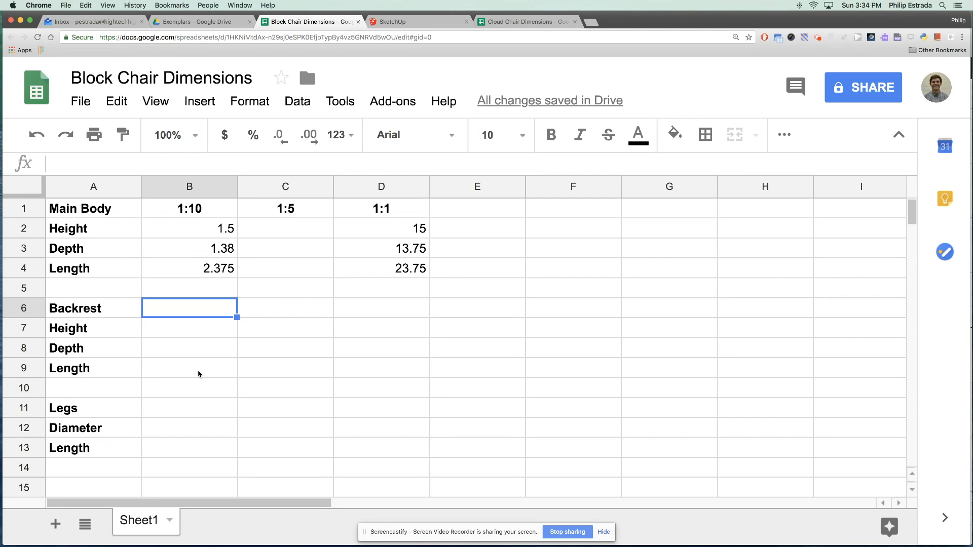
click(209, 330)
text(1)
key(Return)
text(.)
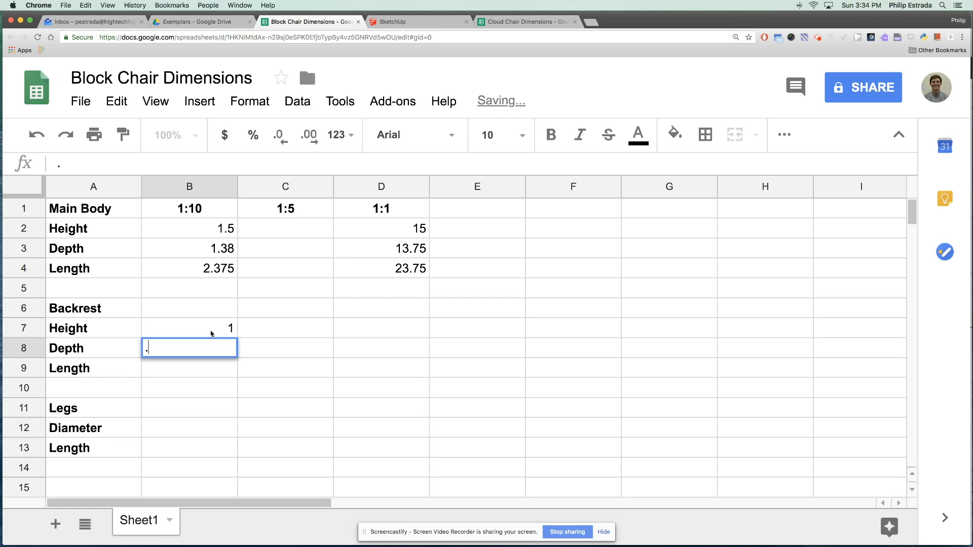
text(02)
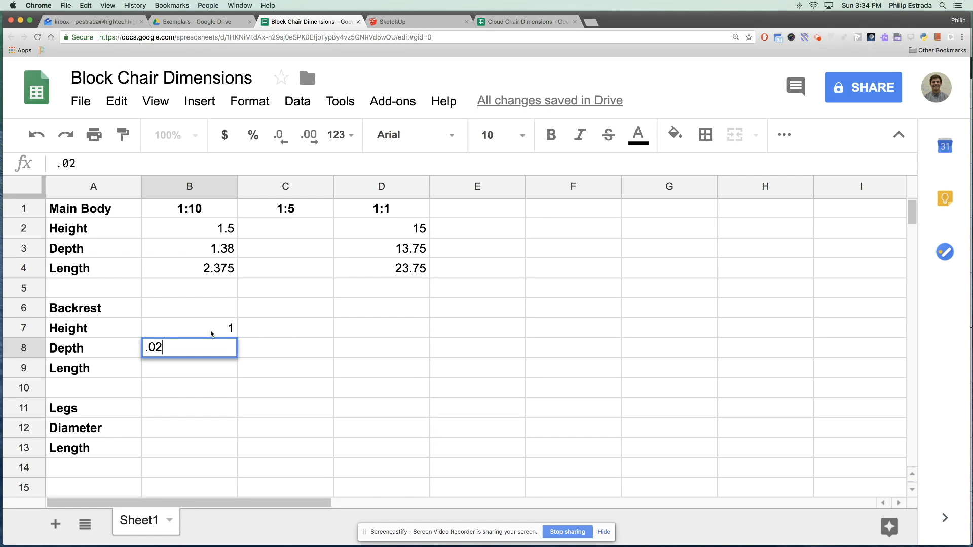
key(Return)
text(4)
key(Return)
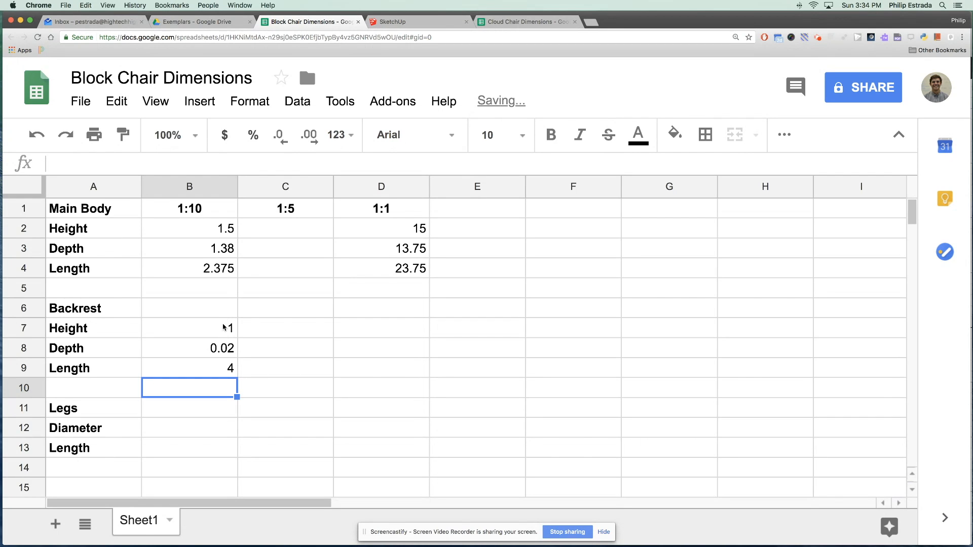
Step: Fill the D4 formula down to D9 for the backrest's 1:1 dimensions and clear the unneeded cells D5 and D6
click(409, 269)
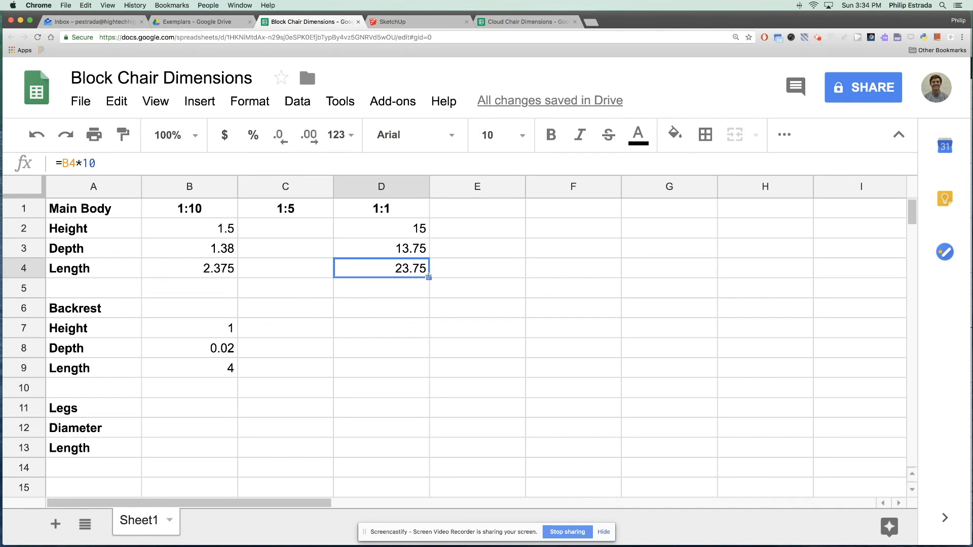
drag(429, 277, 428, 368)
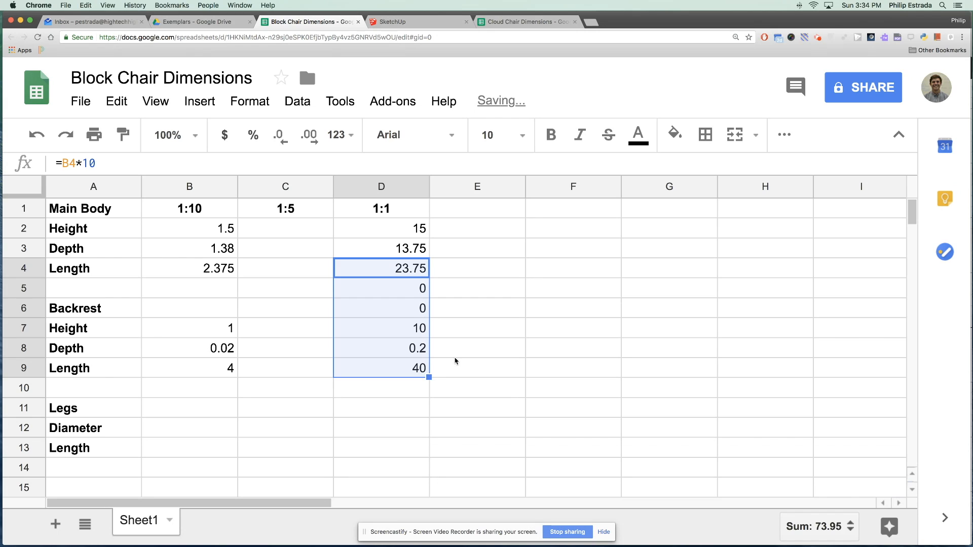
click(451, 354)
click(400, 307)
key(Delete)
click(410, 292)
key(Delete)
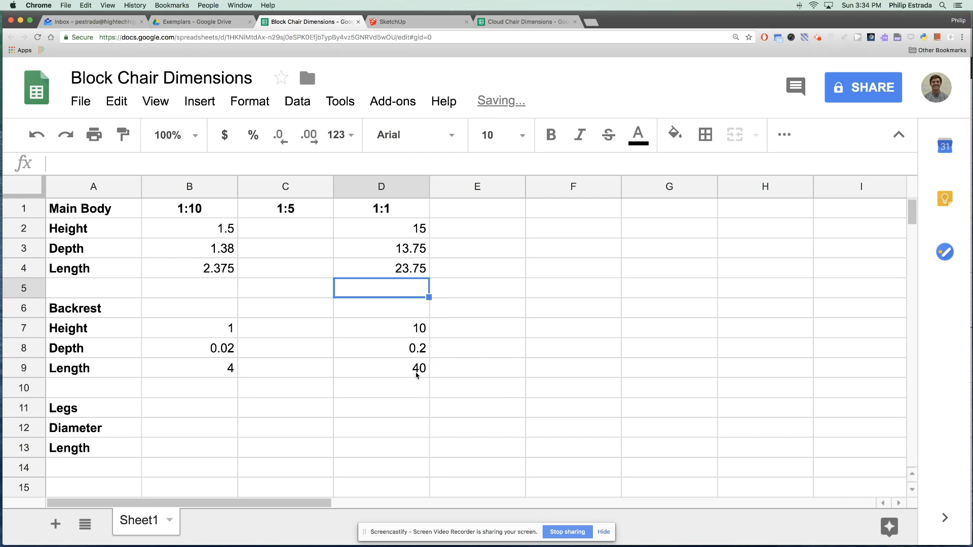
Step: Enter the legs' 1:10 dimensions as fractions, with =3/16 for the diameter in B12 and =3/4 for the length in B13
scroll(341, 308, down, 3)
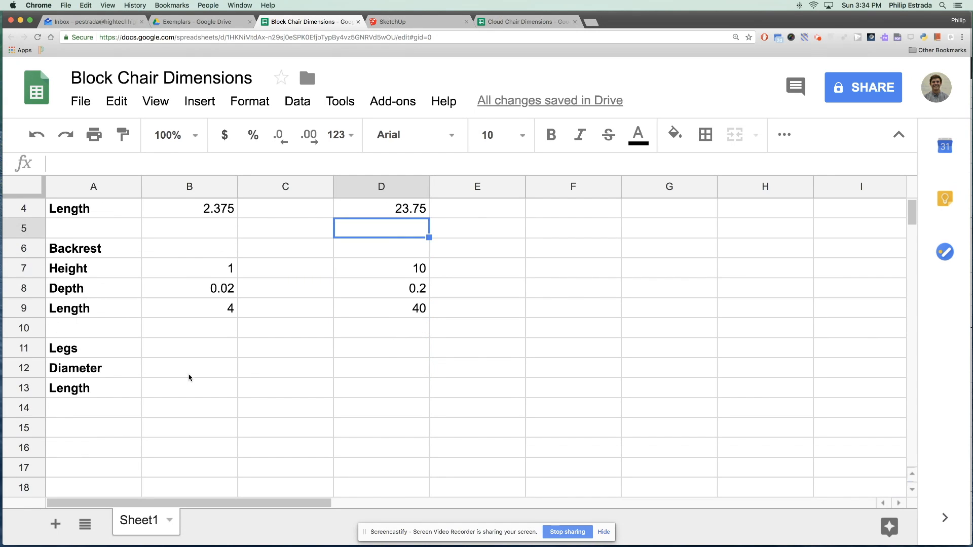
click(197, 355)
click(204, 371)
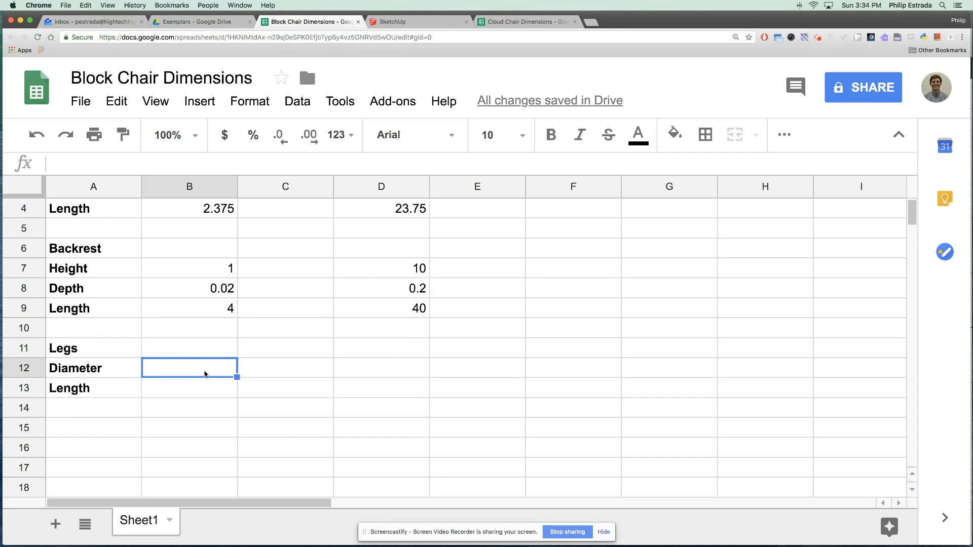
text(.)
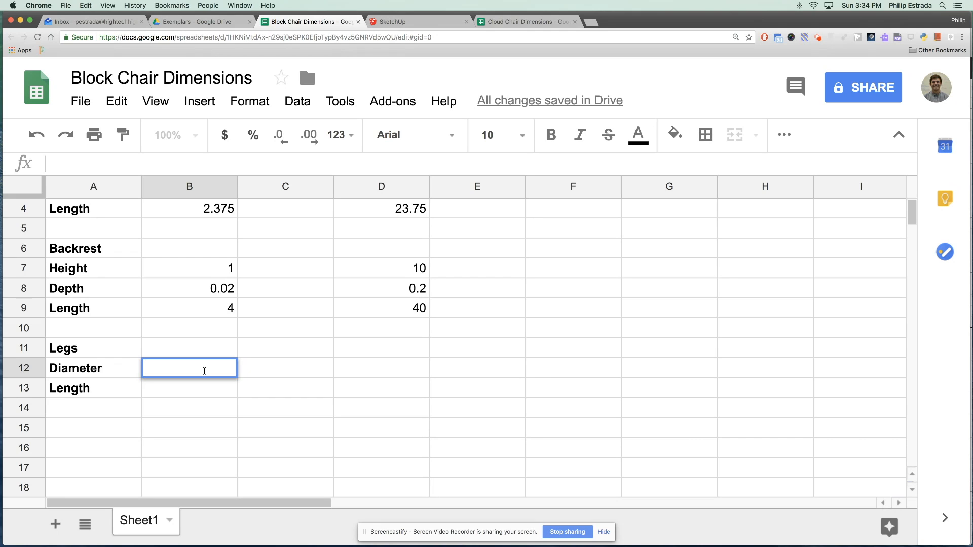
text(=)
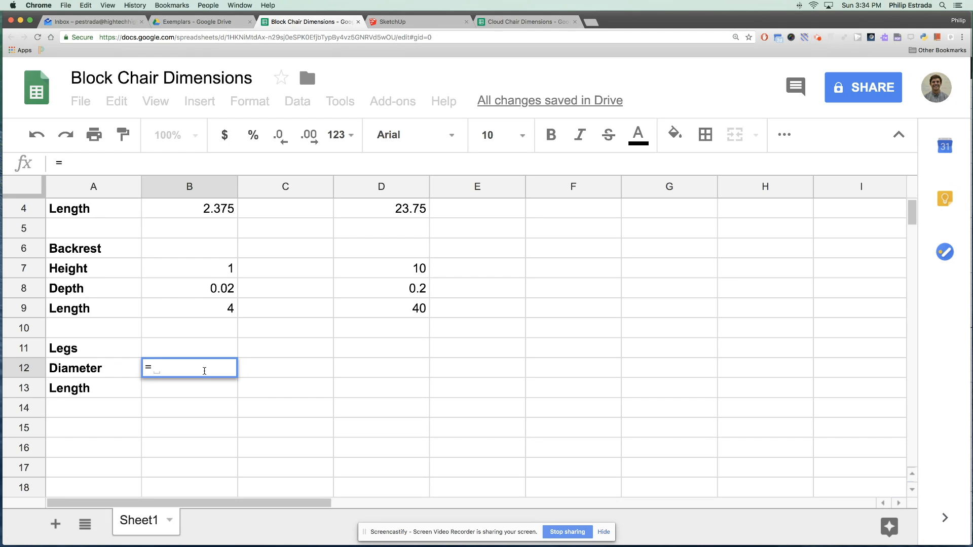
text(3/16)
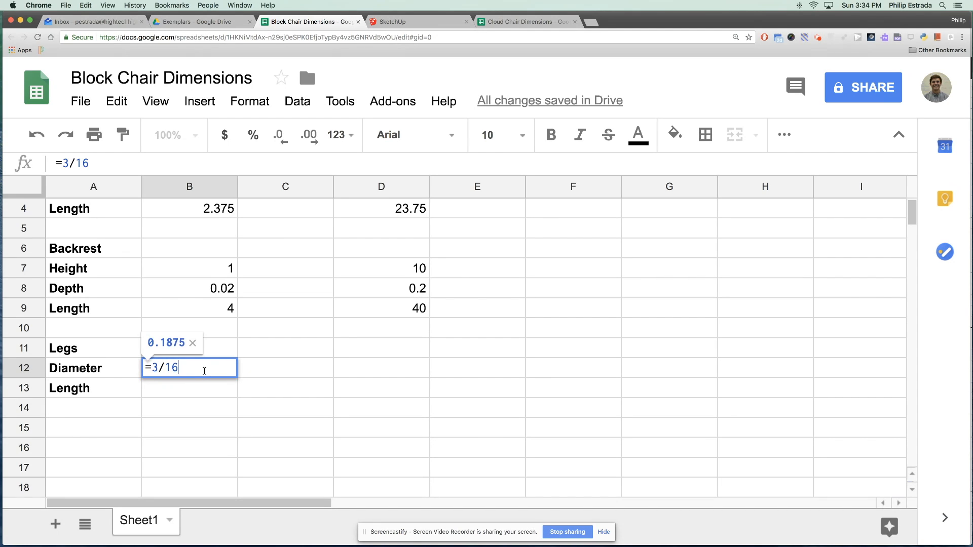
key(Return)
text(=)
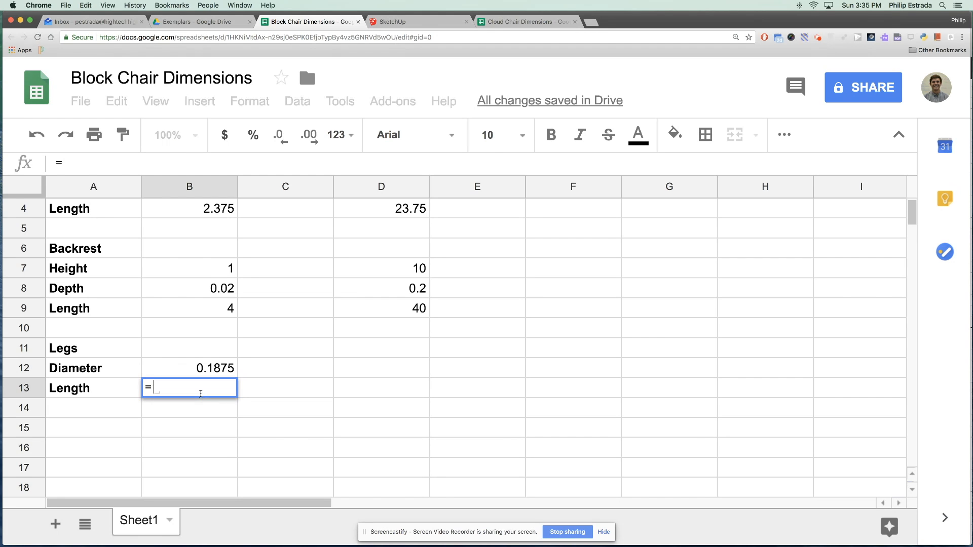
text(3/4)
key(Return)
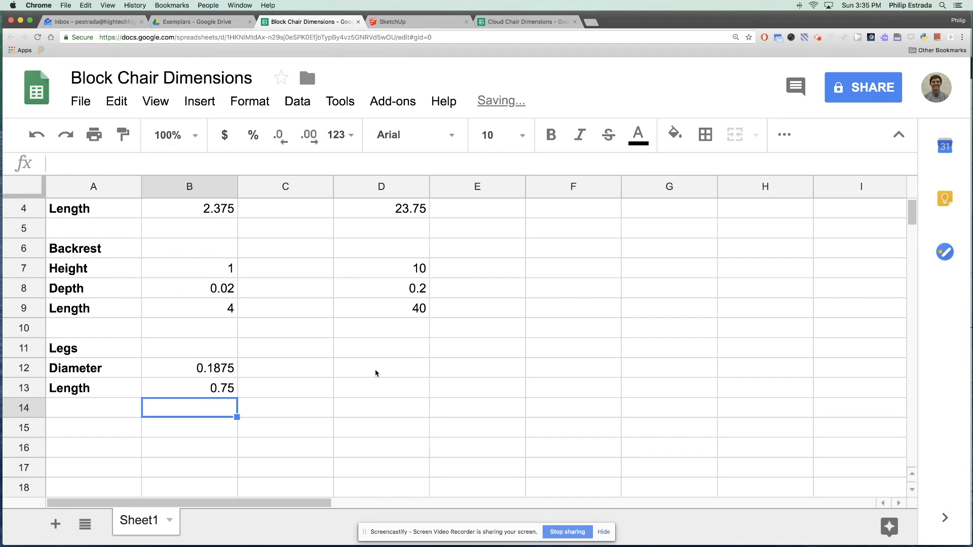
Step: Fill the D9 formula down to D13 for the legs' 1:1 dimensions and clear the unneeded cells D10 and D11
click(418, 311)
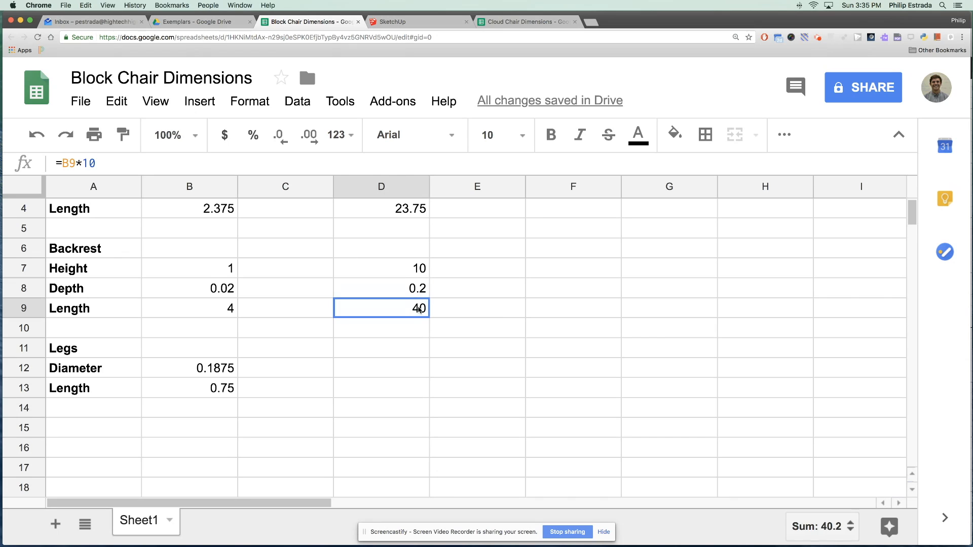
drag(428, 317, 431, 389)
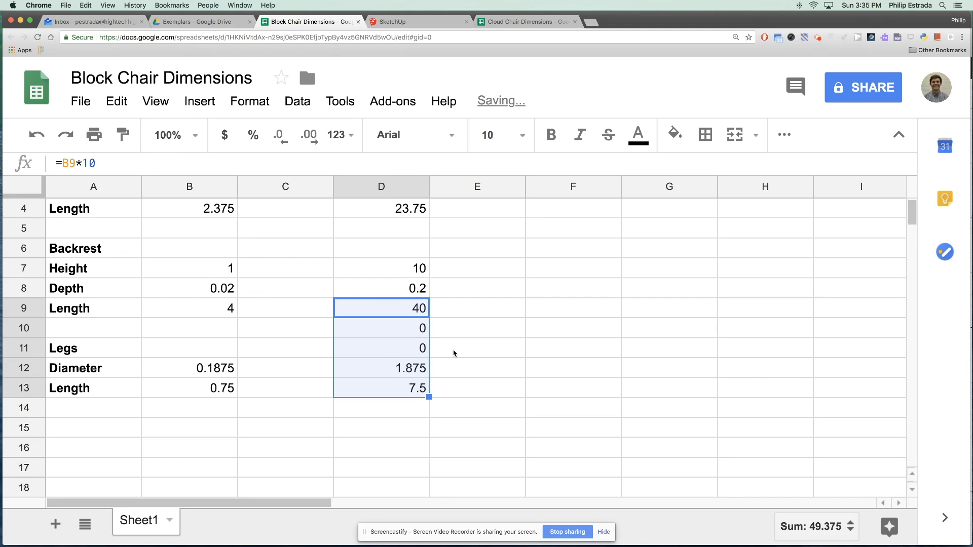
click(421, 348)
key(Delete)
click(422, 328)
key(Delete)
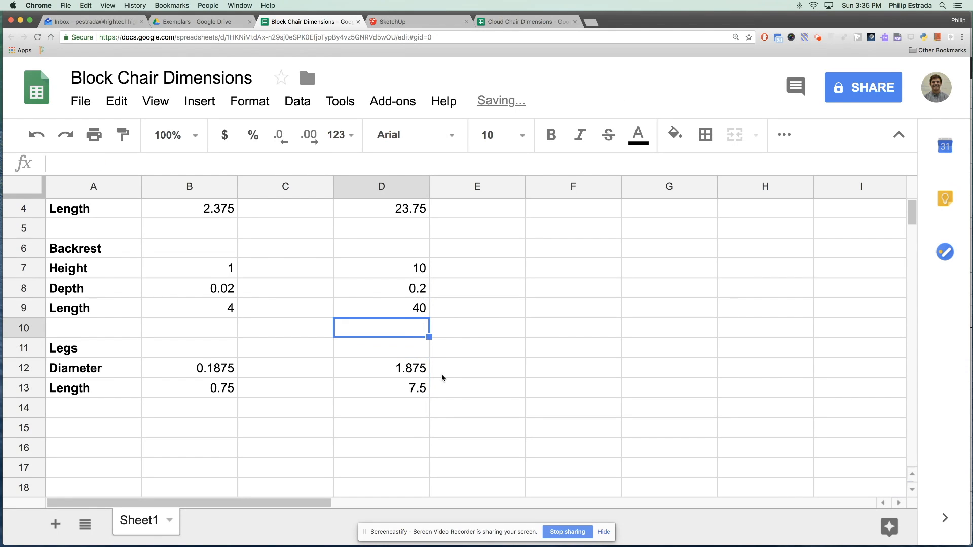
click(446, 387)
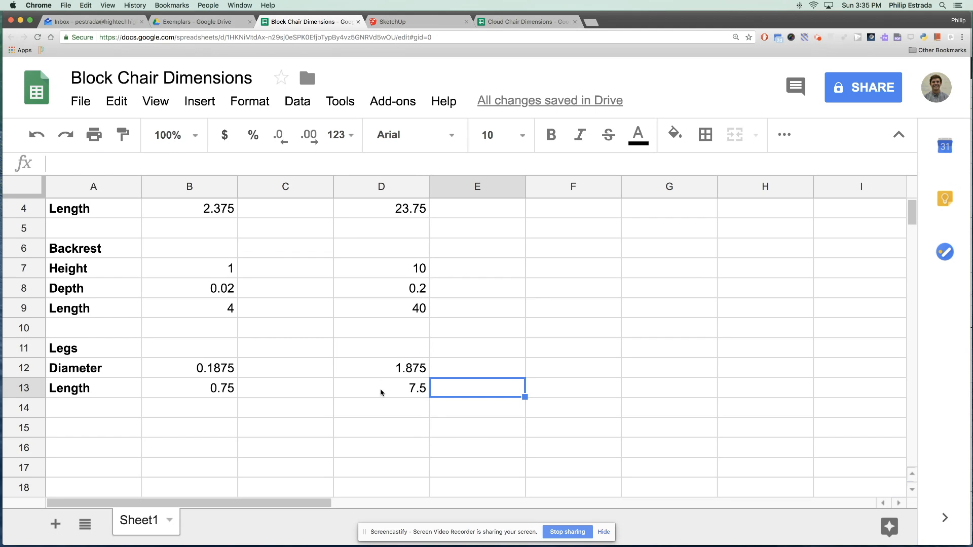
scroll(381, 344, up, 3)
scroll(381, 345, right, 2)
scroll(381, 344, left, 1)
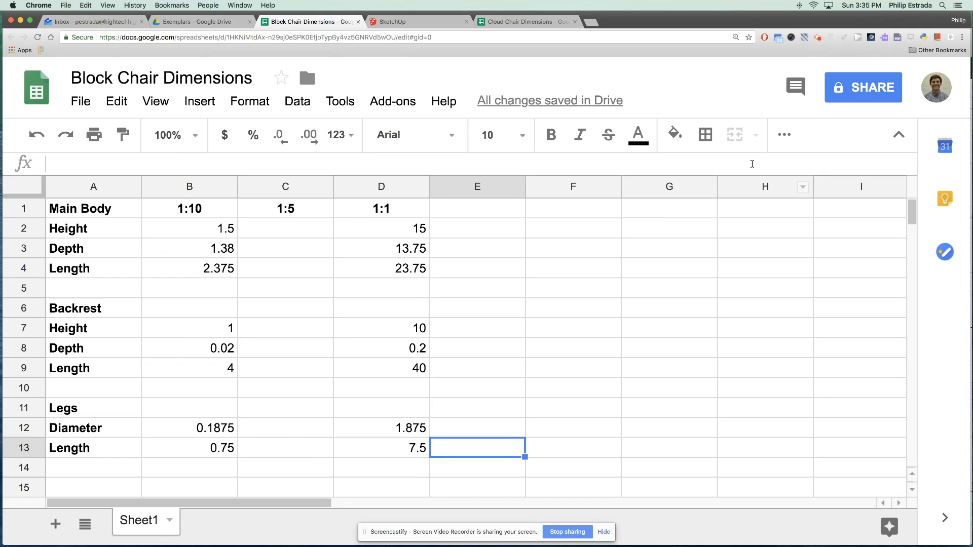
Step: Switch to the Cloud Chair Dimensions spreadsheet and examine its dimension, height curve and depth curve tables at the three scales
click(282, 239)
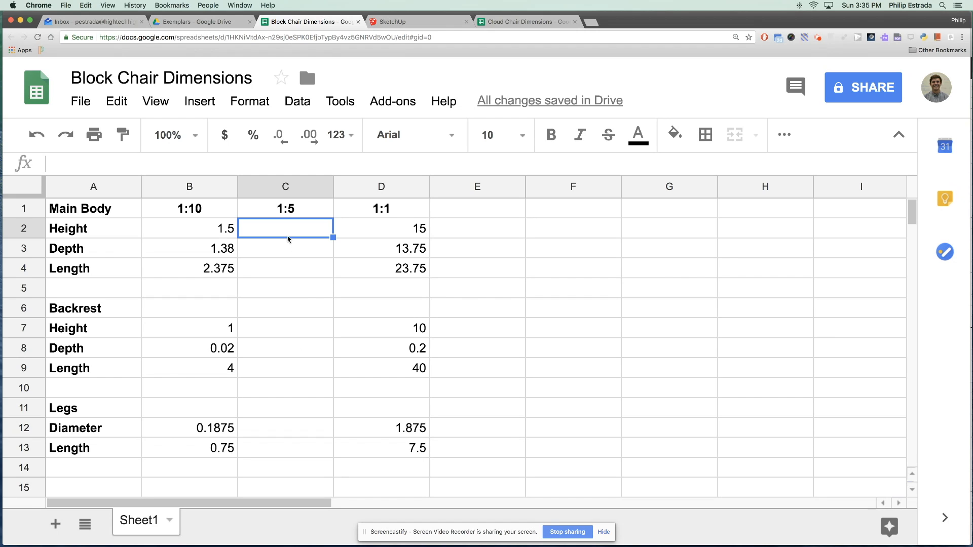
click(218, 233)
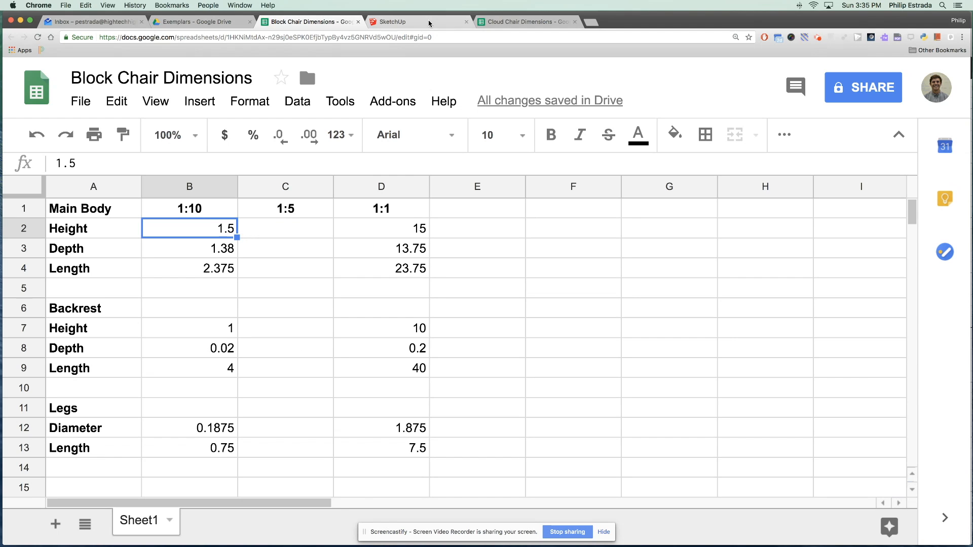
click(498, 23)
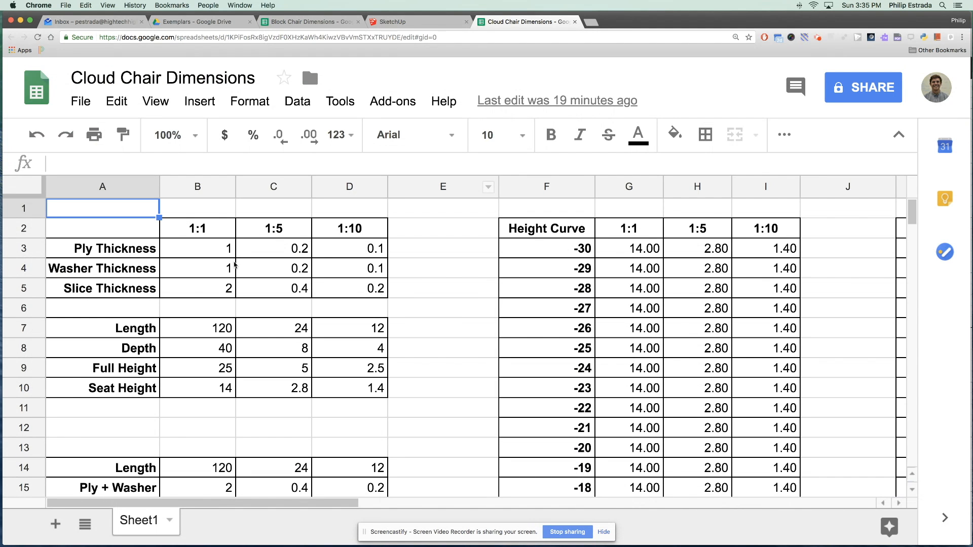
scroll(233, 265, down, 1)
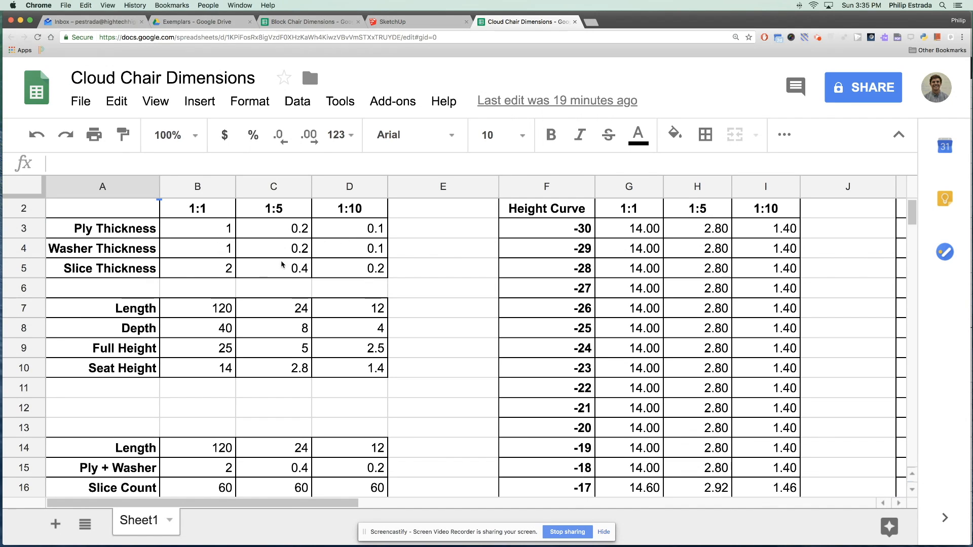
scroll(183, 321, down, 2)
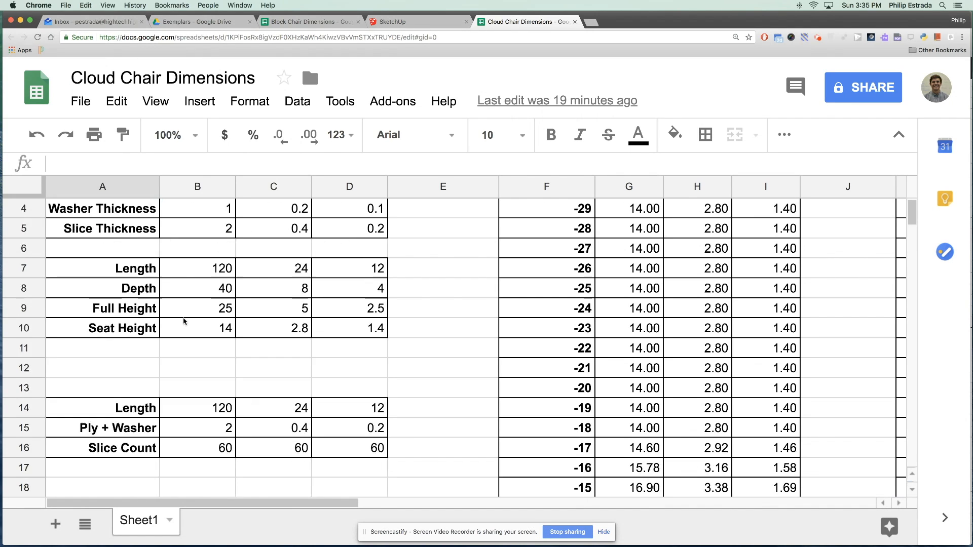
scroll(184, 321, down, 1)
scroll(185, 322, up, 4)
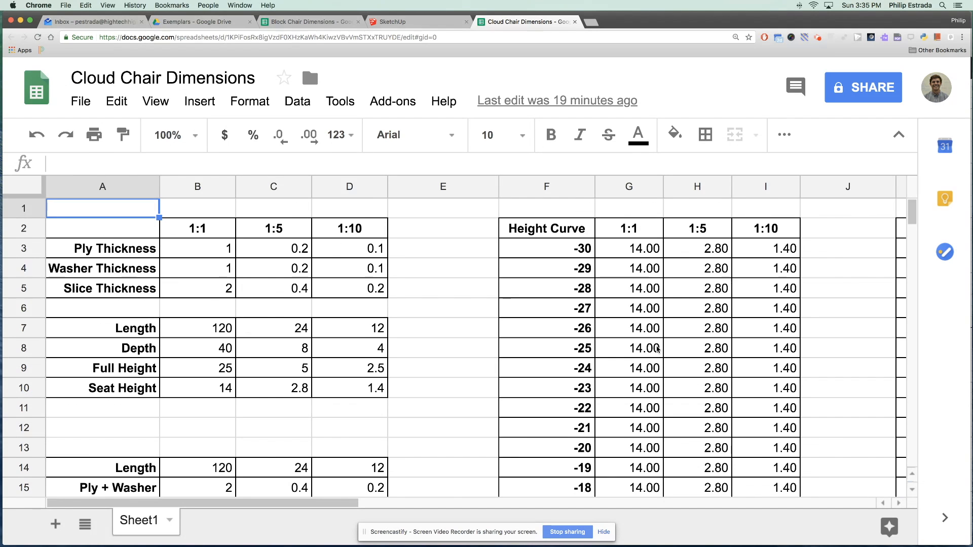
scroll(656, 347, right, 5)
scroll(653, 347, left, 1)
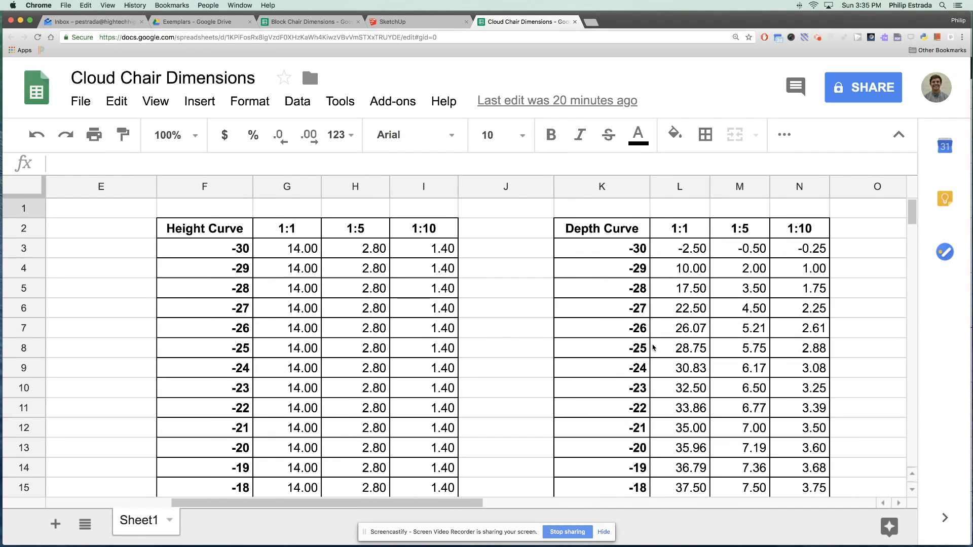
scroll(259, 290, down, 3)
scroll(259, 290, down, 11)
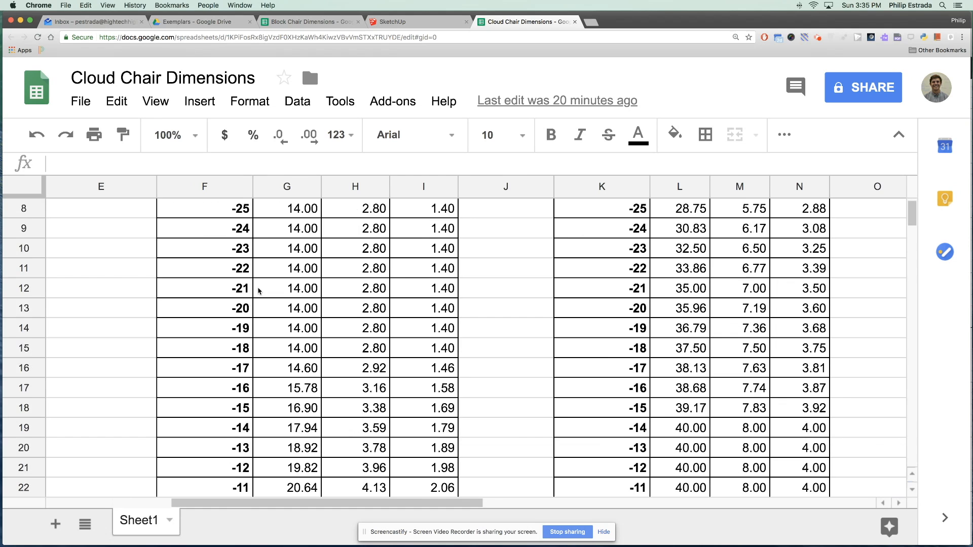
scroll(259, 290, down, 3)
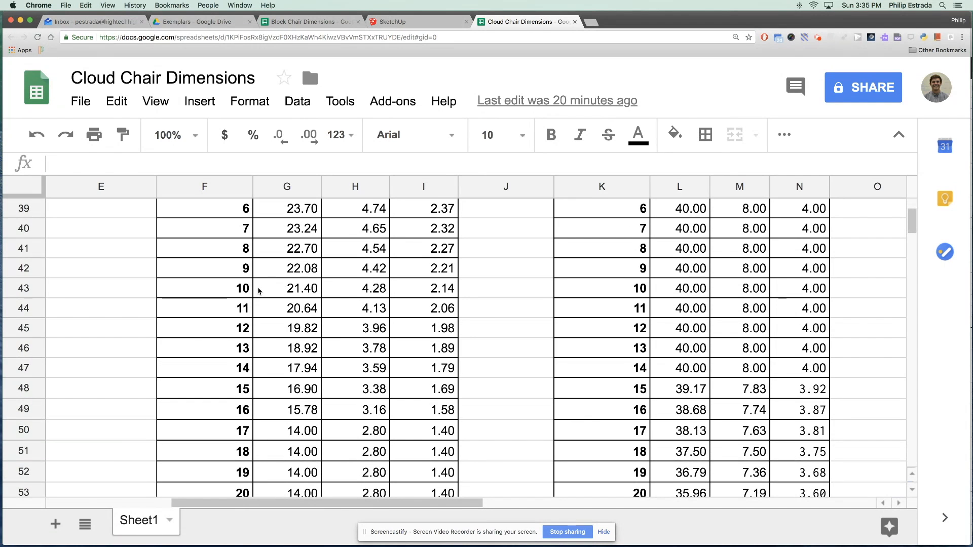
Step: Inspect the formulas behind the Height Curve table's 1:1 and 1:10 values
click(304, 289)
click(301, 270)
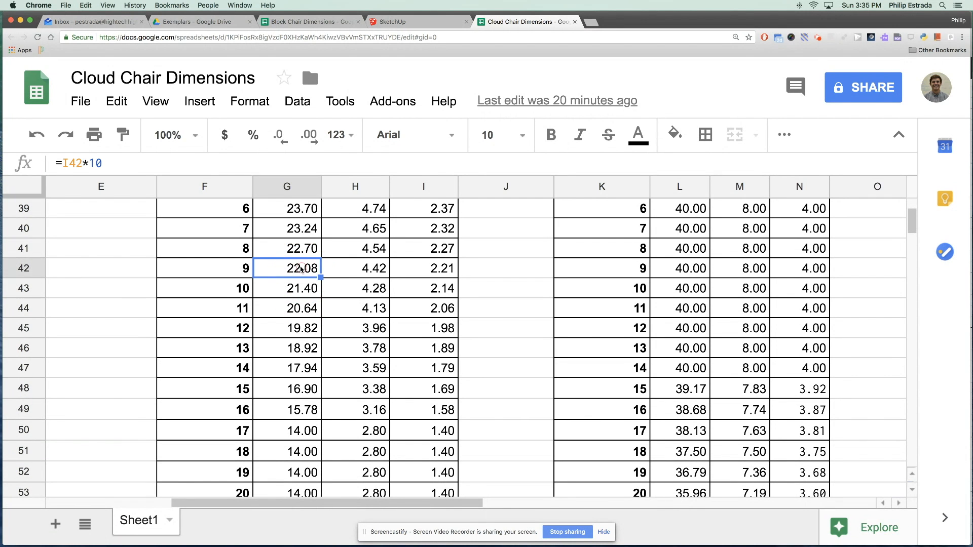
click(443, 290)
click(439, 309)
click(440, 349)
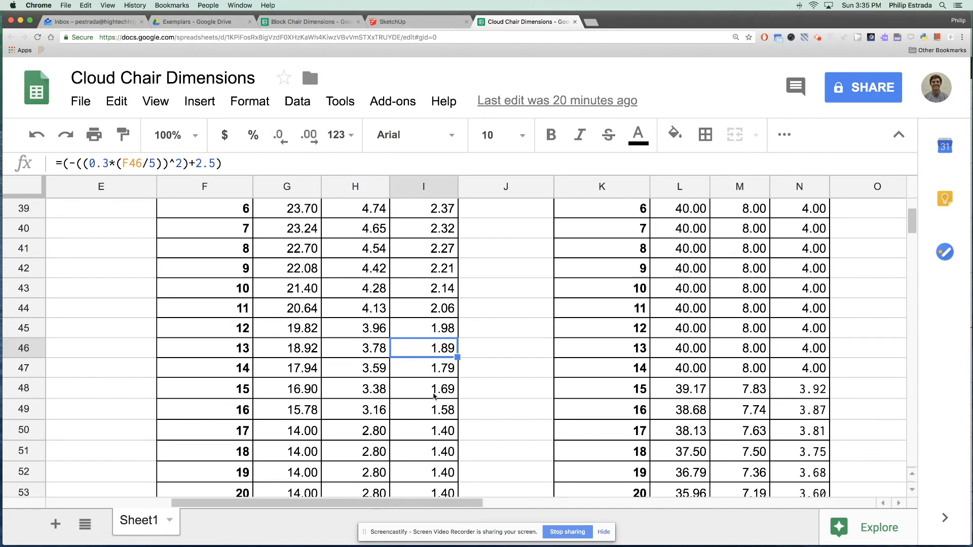
key(Down)
key(Down)
Step: Reduce the browser zoom to view the Cloud Chair dimension, height curve and depth curve tables side by side
scroll(390, 319, left, 5)
scroll(390, 319, up, 15)
click(961, 38)
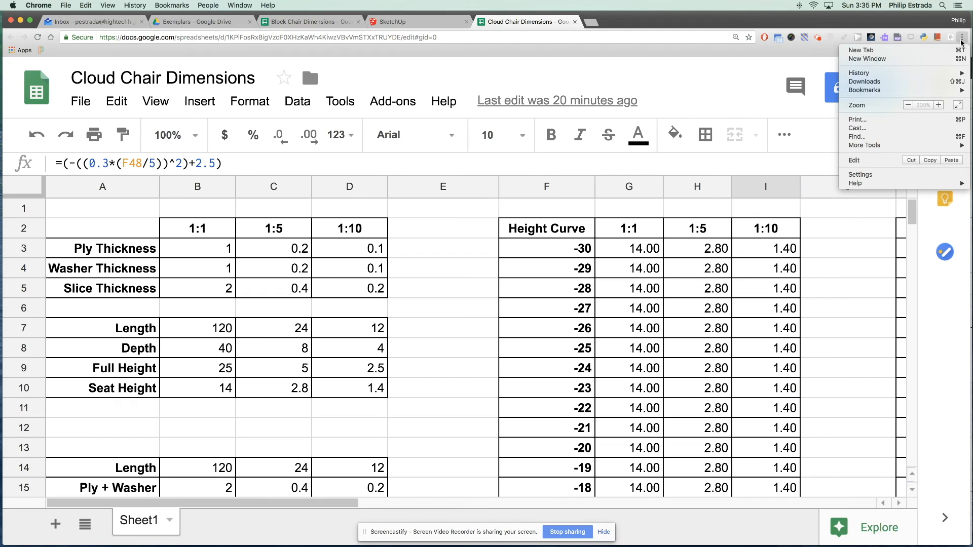
click(907, 105)
click(908, 105)
click(907, 105)
click(907, 105)
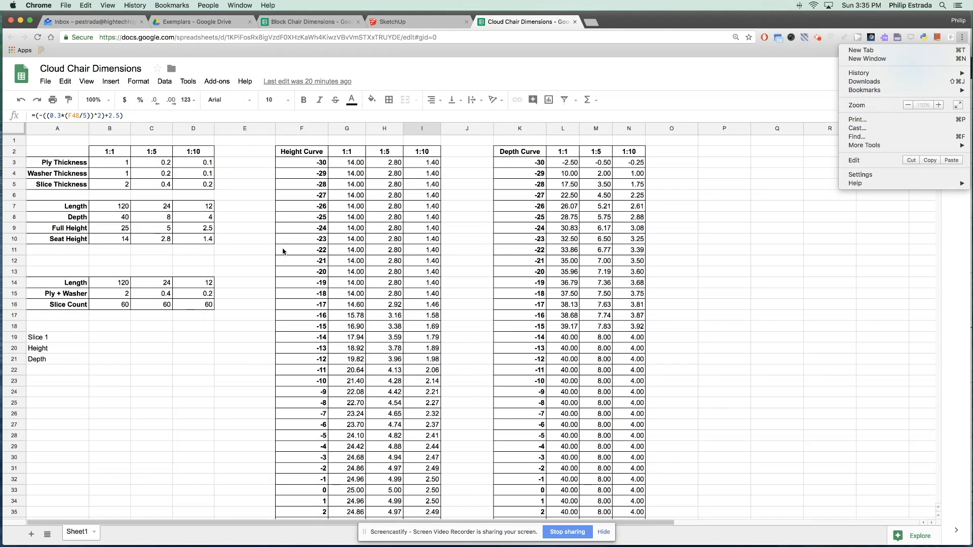
Step: Return to the Block Chair Dimensions spreadsheet and increase the browser zoom to enlarge its table
click(306, 22)
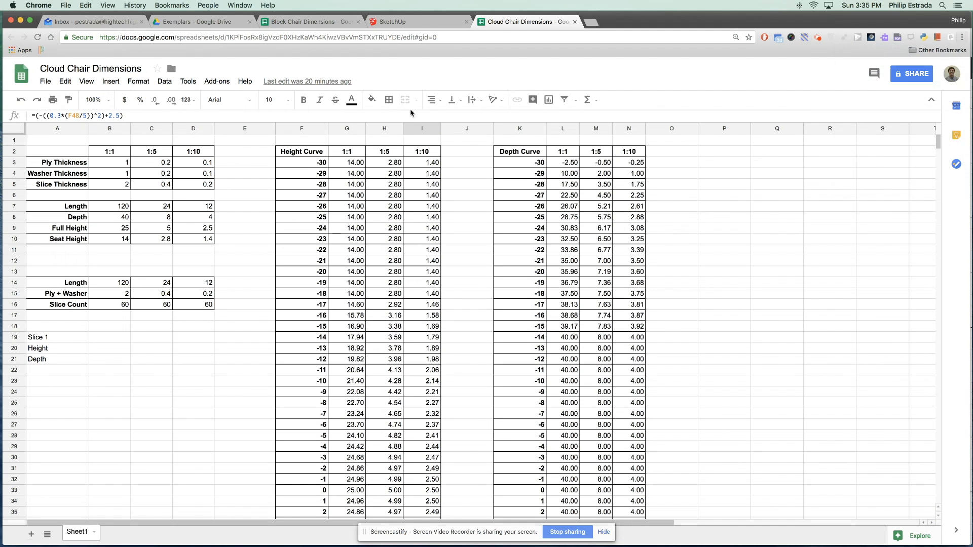
click(304, 21)
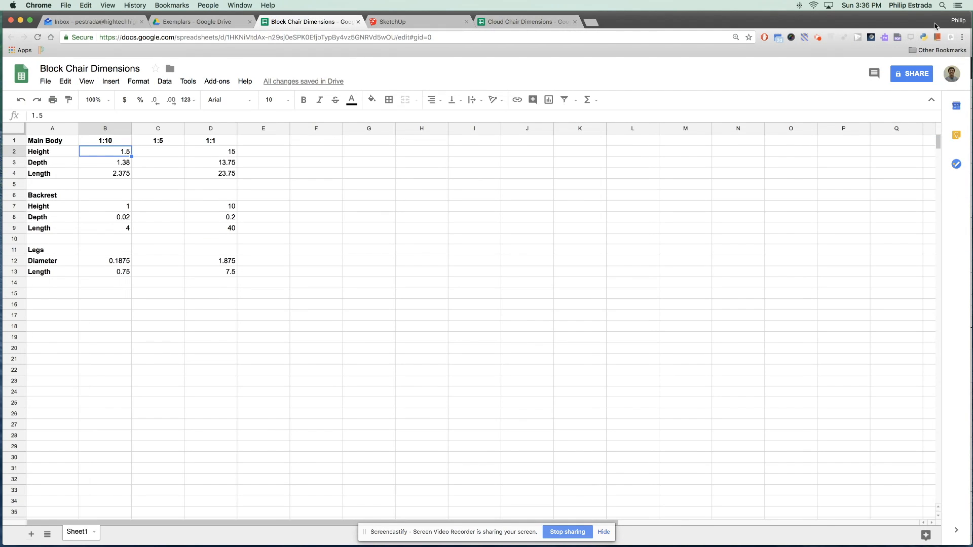
click(961, 37)
click(939, 105)
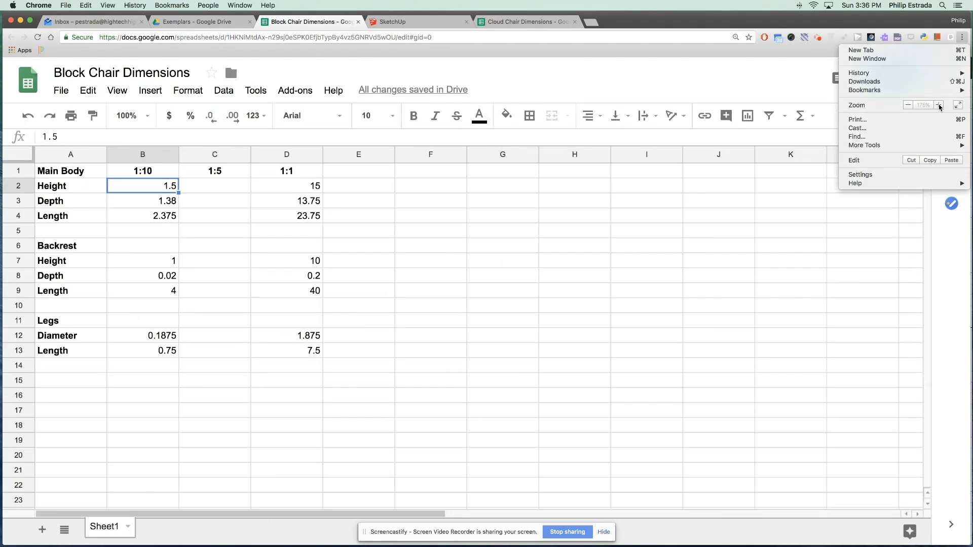